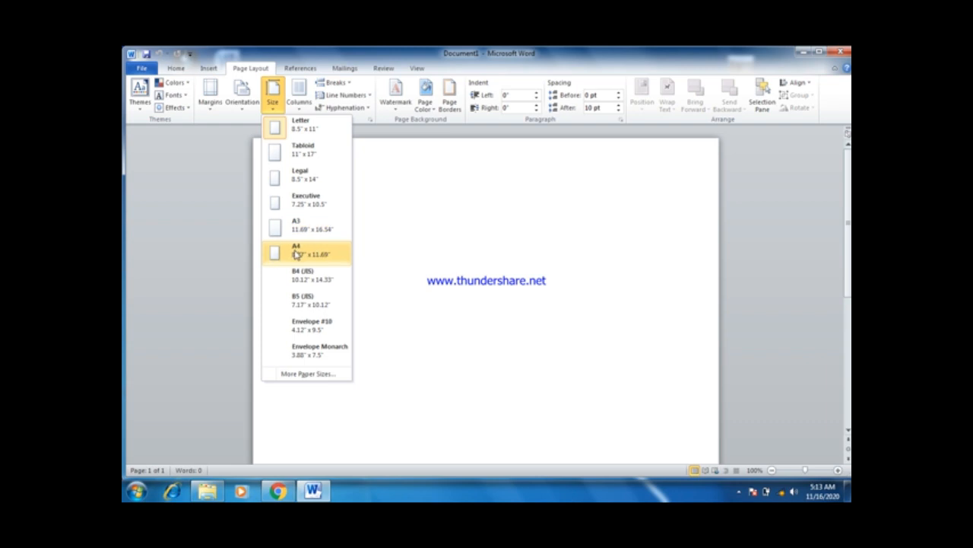
Step: Set the page margins to Narrow and the page orientation to Landscape
left_click(217, 99)
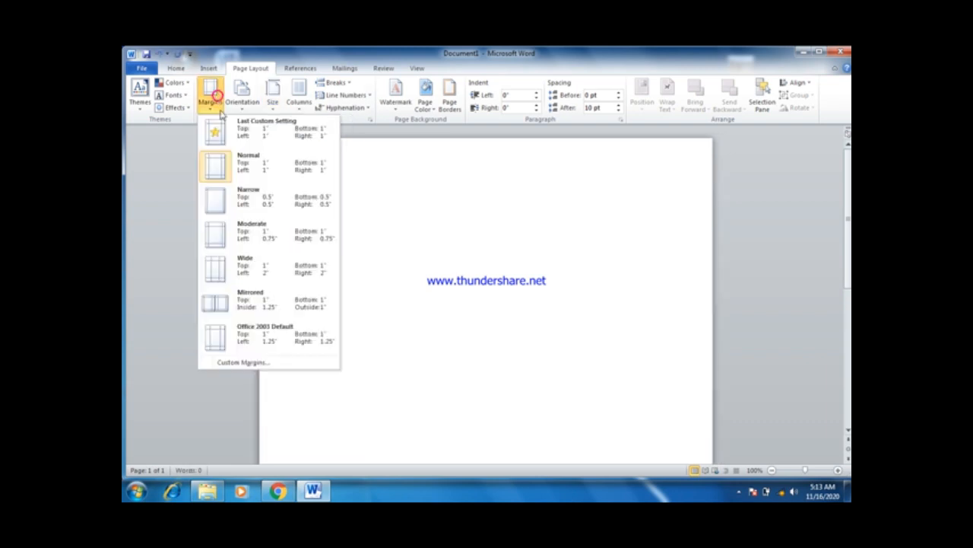
left_click(246, 203)
left_click(252, 101)
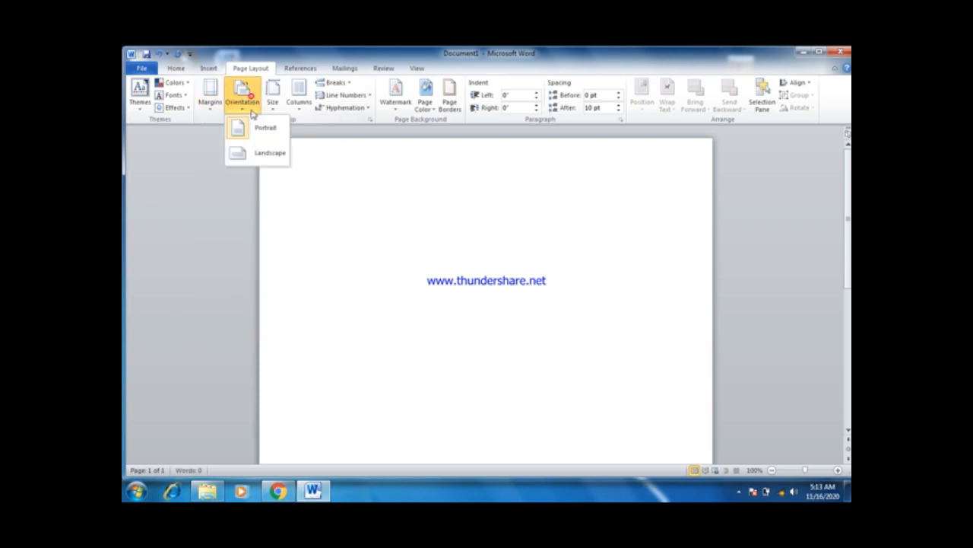
left_click(251, 153)
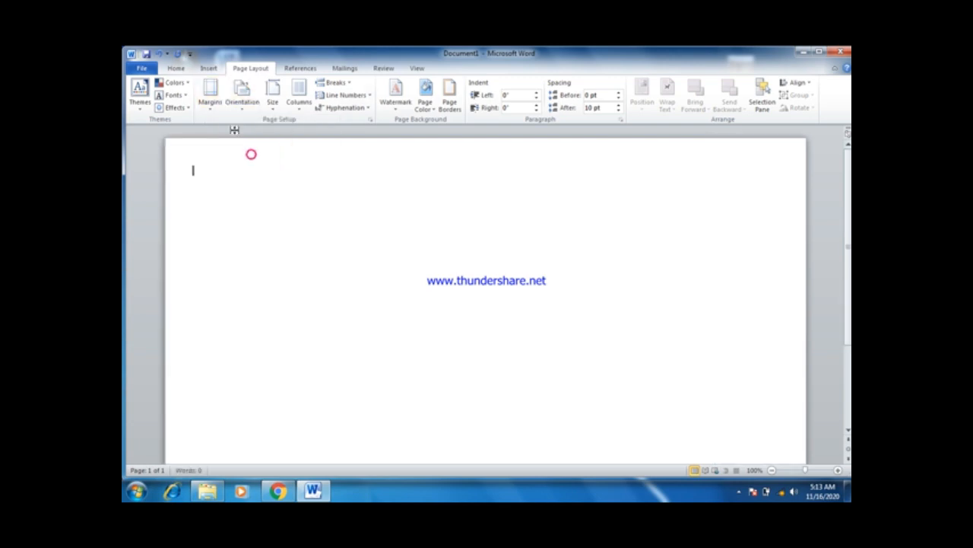
Step: Draw a Can shape about 4.53" high and 2.64" wide on the left half of the page
left_click(201, 69)
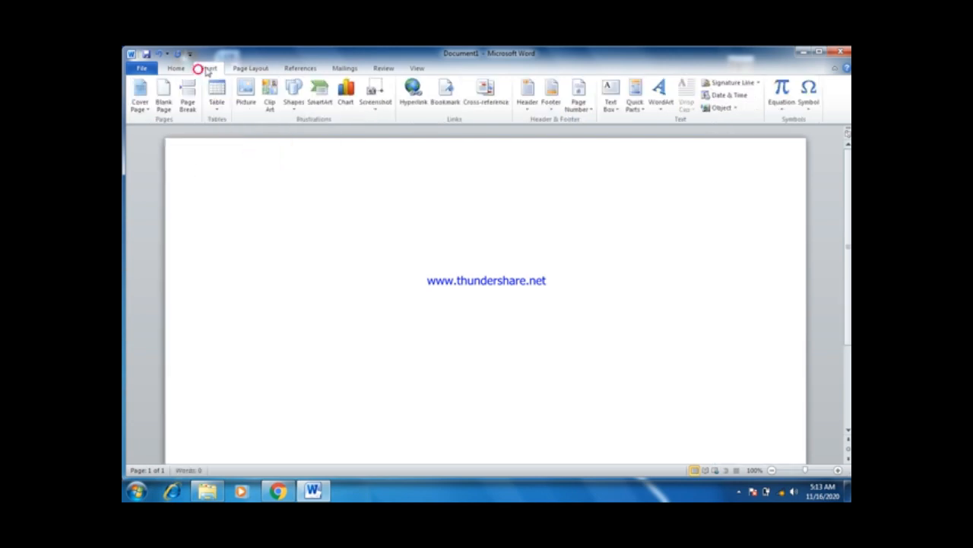
left_click(293, 95)
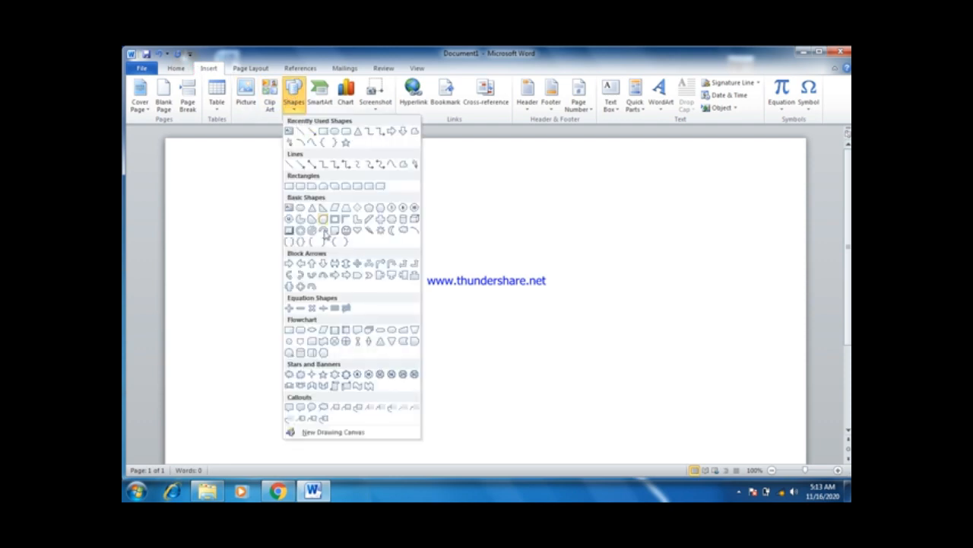
left_click(301, 355)
left_click_drag(222, 170, 365, 419)
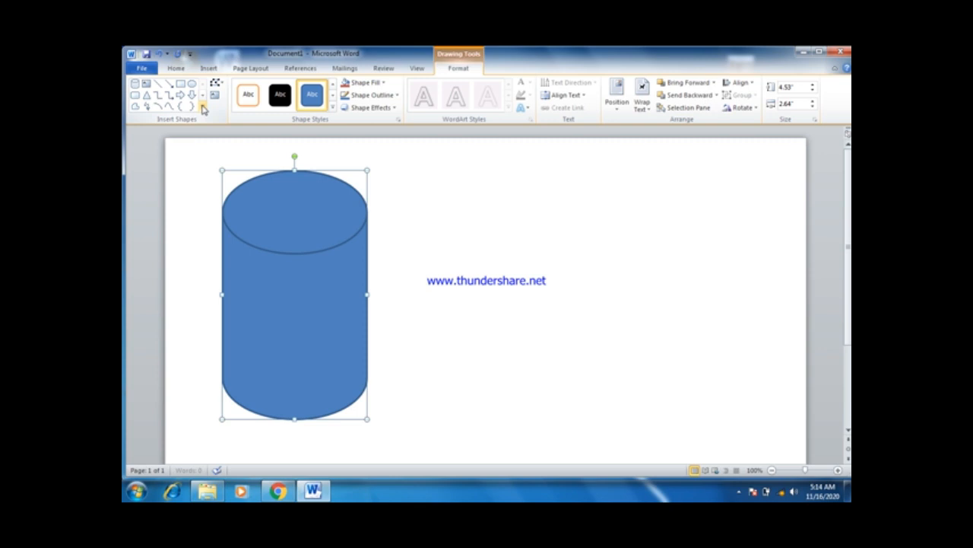
Step: Draw a Block Arc beside the cylinder, about 2.08" high and 2.47" wide
left_click(204, 110)
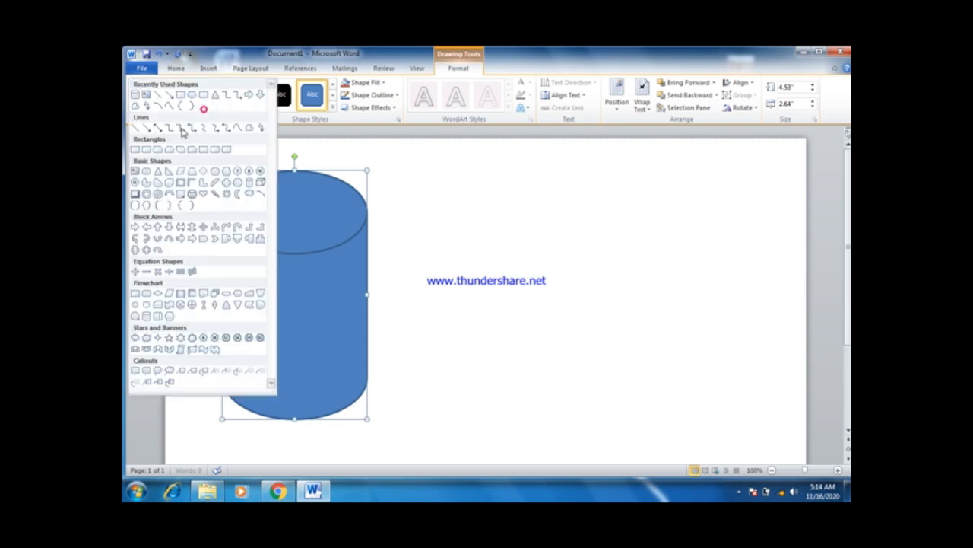
left_click(169, 193)
left_click_drag(407, 208, 514, 320)
left_click_drag(516, 264, 543, 266)
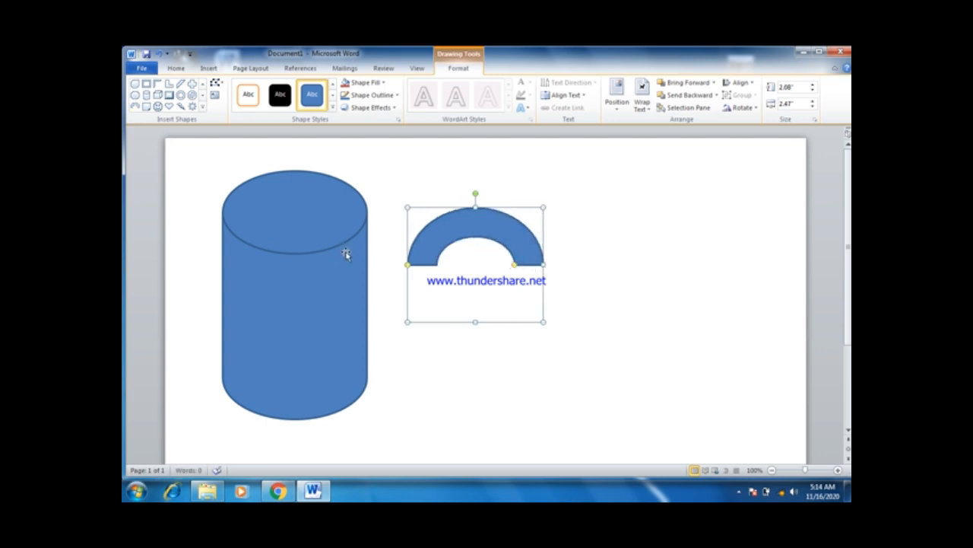
Step: Widen the cylinder on its right side to about 2.89", keeping its height
left_click(349, 295)
left_click(371, 296)
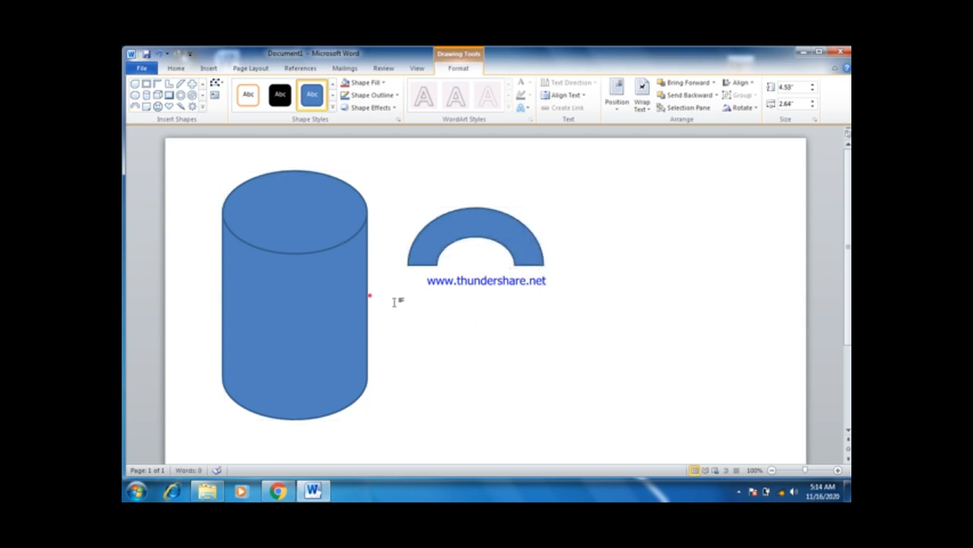
left_click(339, 296)
left_click_drag(368, 295, 381, 294)
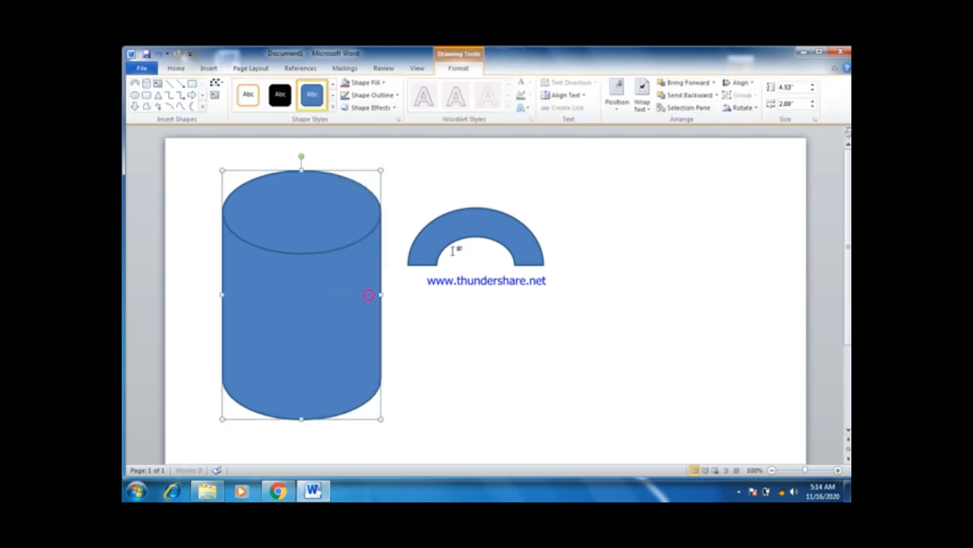
Step: Rotate the block arc a quarter turn clockwise and attach it to the cylinder's right side as a mug handle
left_click(478, 218)
left_click_drag(476, 193, 423, 314)
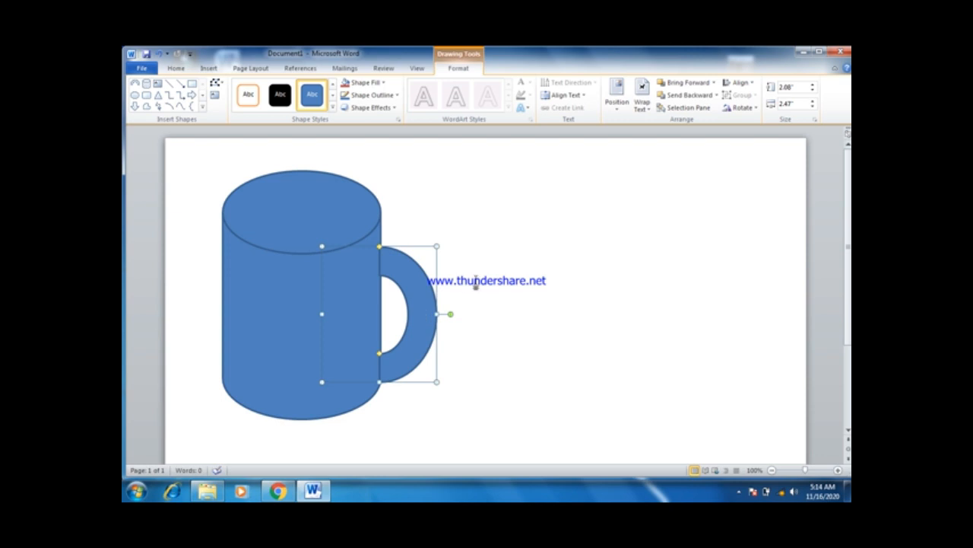
left_click(476, 282)
Step: Draw a Donut shape over the cylinder's top ellipse and fit it to the rim, about 1.51" high and 2.89" wide
left_click(315, 296)
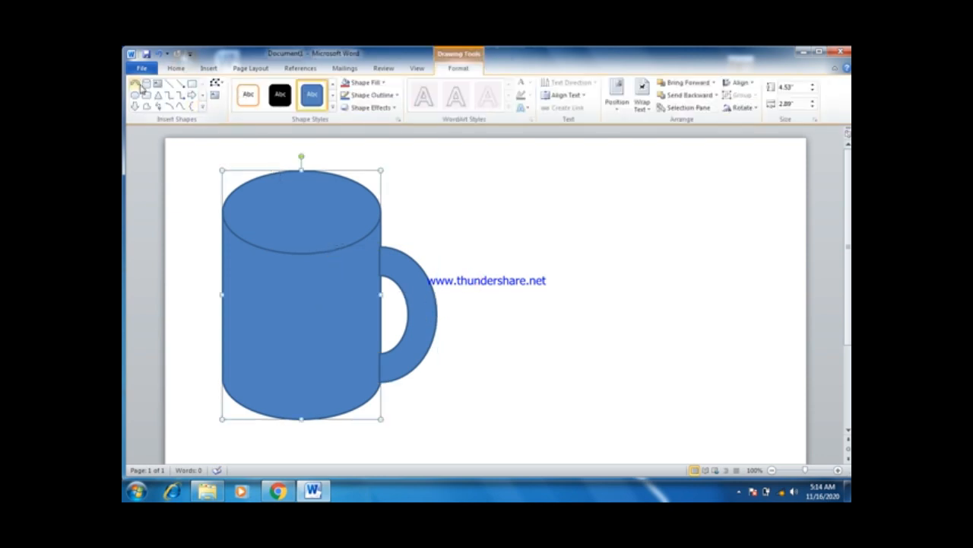
left_click(203, 106)
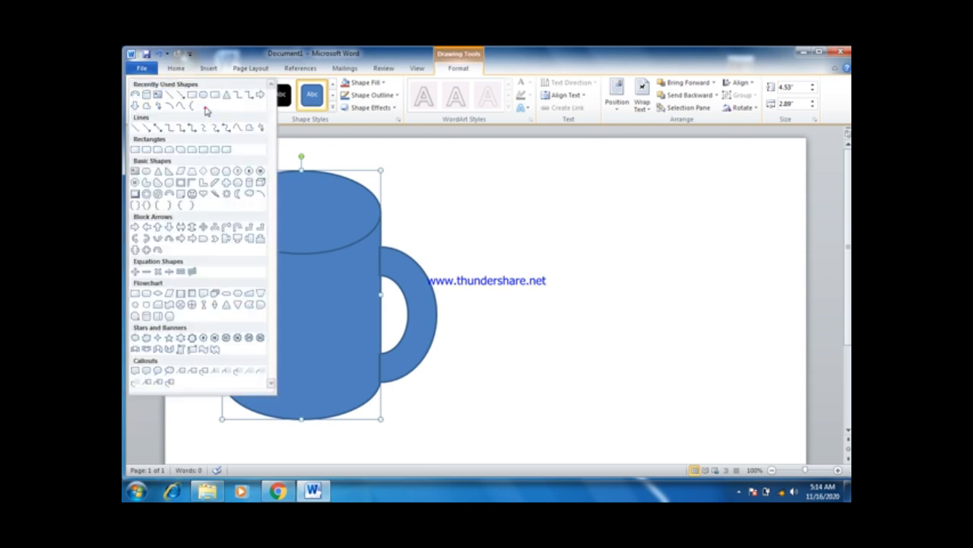
left_click(145, 194)
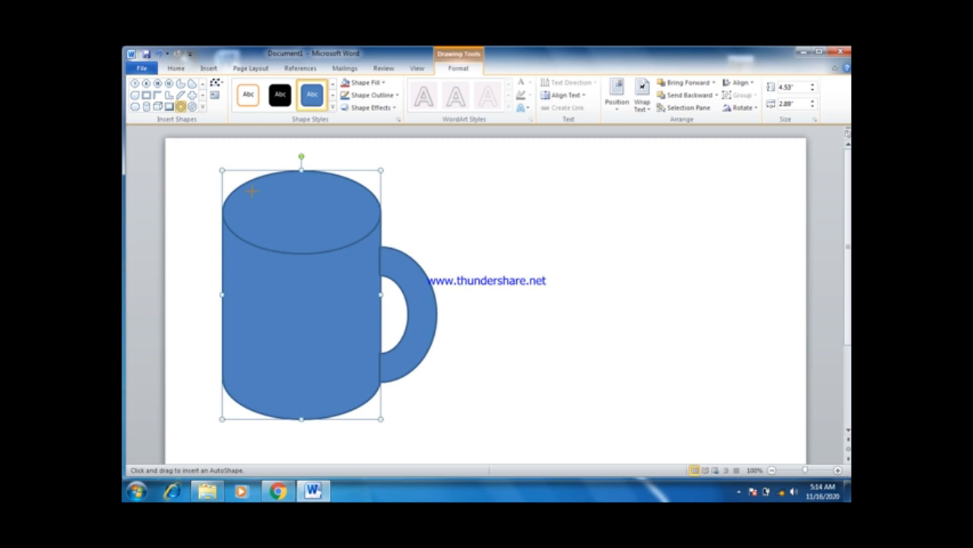
left_click_drag(243, 190, 378, 232)
left_click_drag(239, 211, 219, 211)
left_click_drag(300, 190, 300, 170)
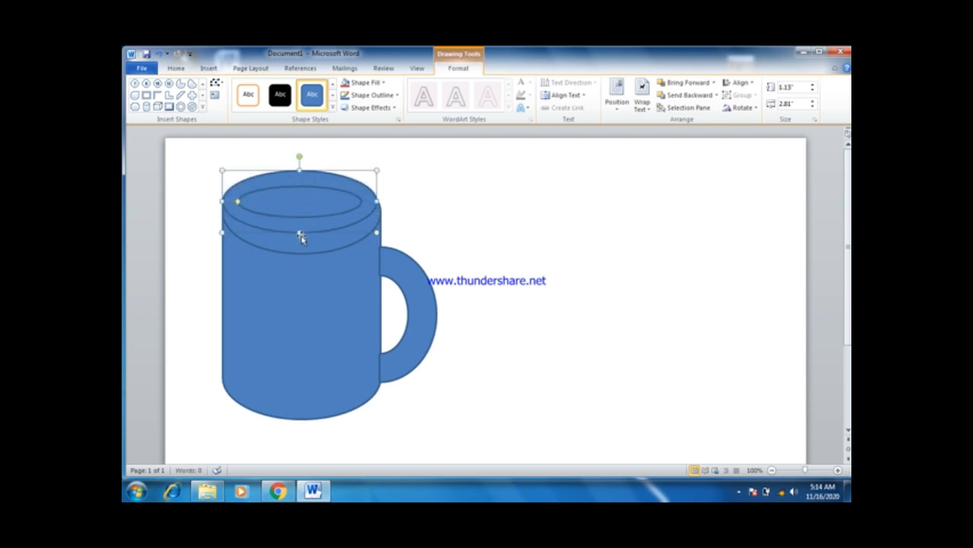
left_click_drag(300, 232, 299, 253)
left_click_drag(377, 212, 384, 211)
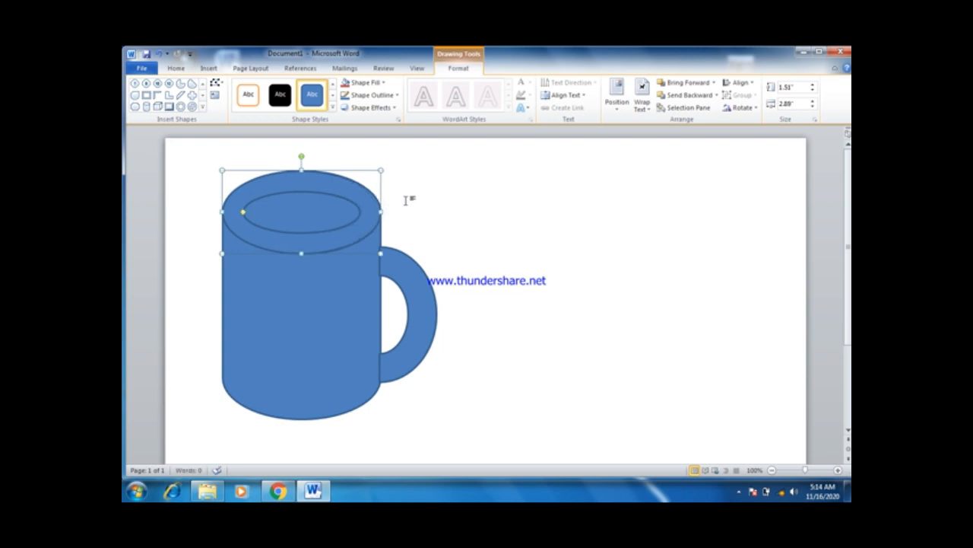
left_click(406, 200)
Step: Enlarge the donut's inner hole so that only a thin ring forms the mug's rim
left_click(330, 216)
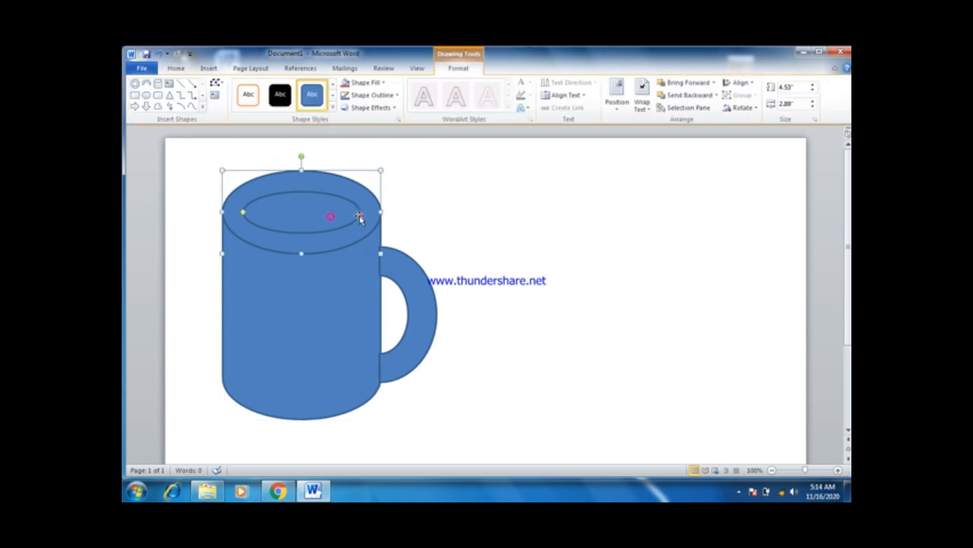
left_click_drag(243, 213, 230, 212)
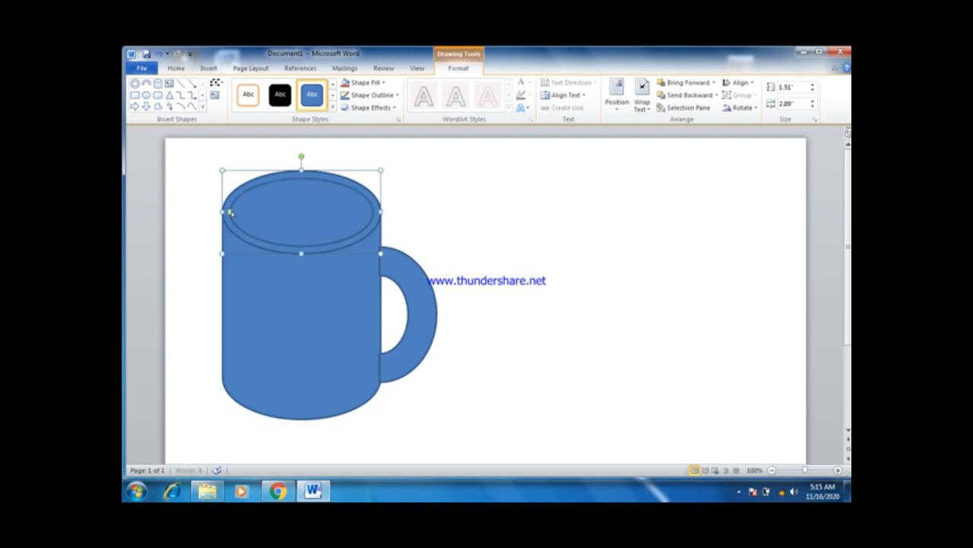
left_click(300, 220)
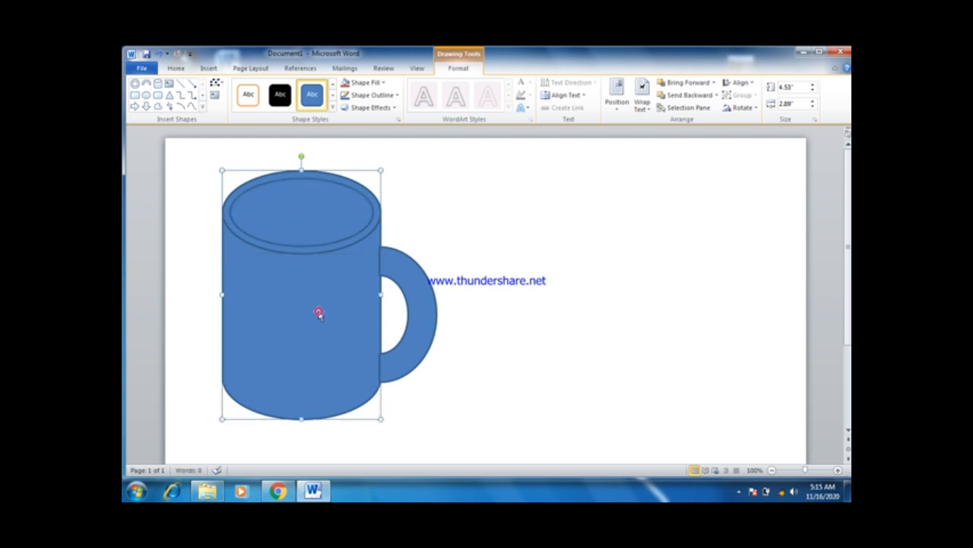
Step: Remove the outline from the cylinder that forms the mug's body
left_click(383, 82)
left_click(383, 82)
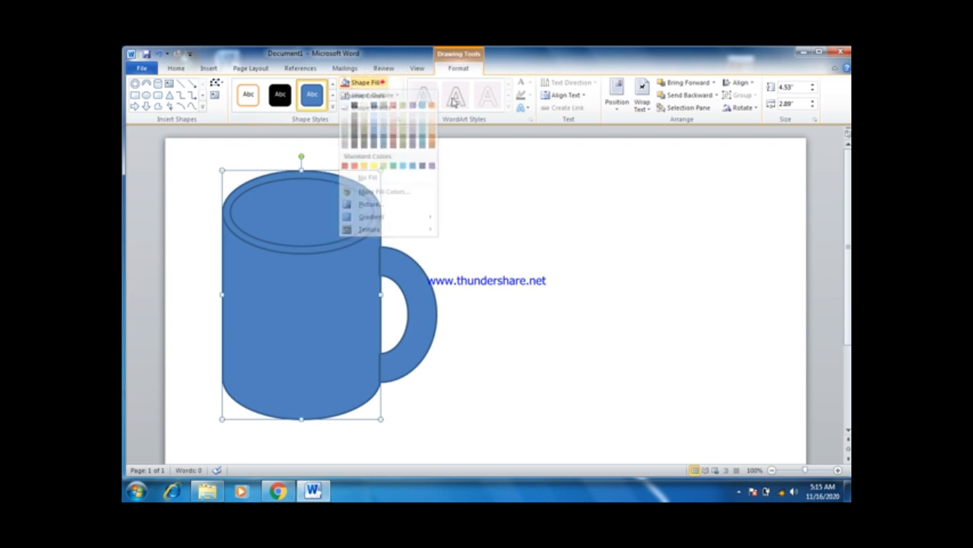
left_click(396, 95)
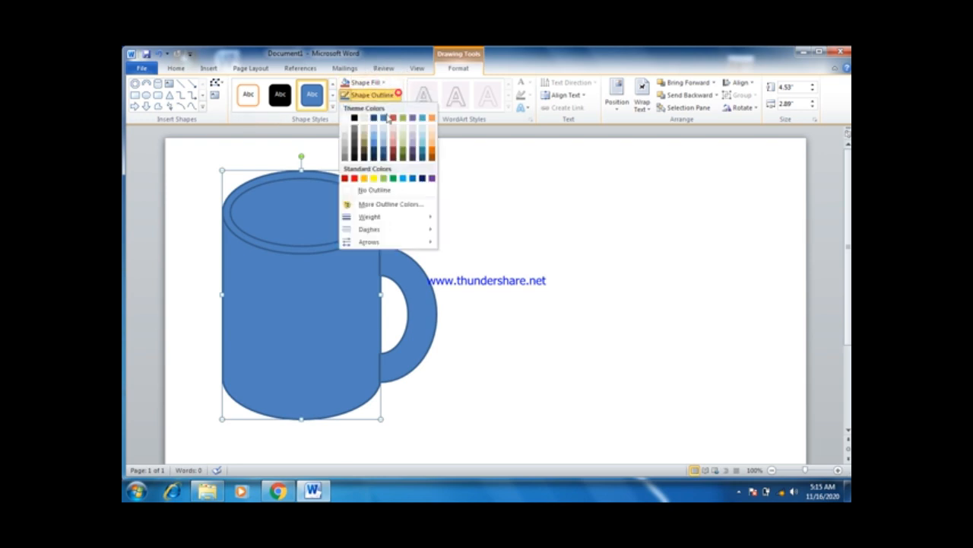
left_click(373, 191)
Step: Remove the outline from the block arc handle
left_click(419, 299)
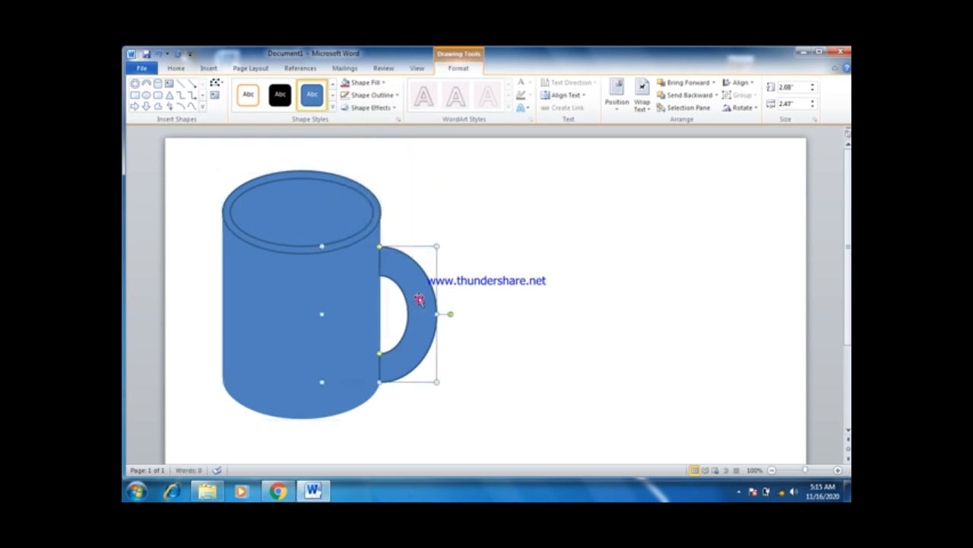
left_click(397, 95)
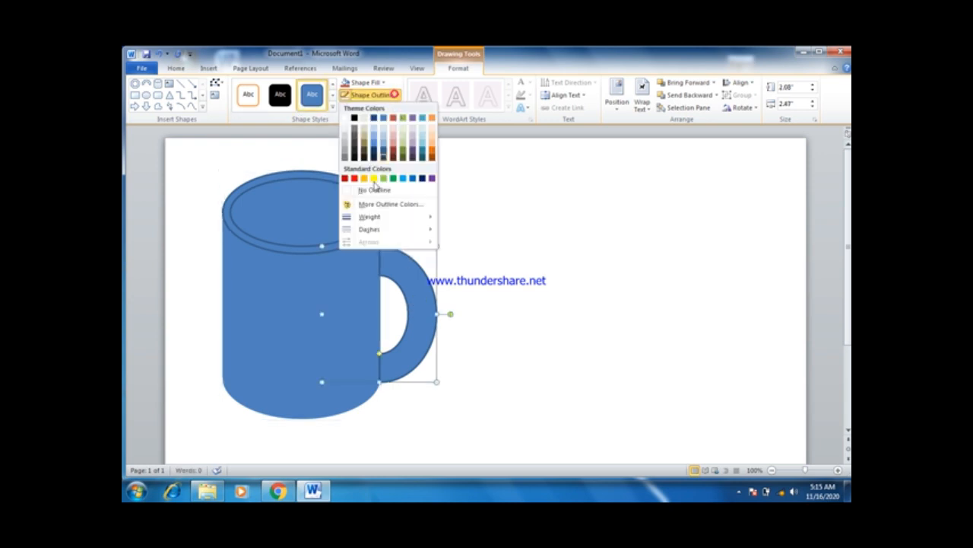
left_click(373, 190)
left_click(529, 210)
Step: Select the mug's body, handle and rim ring together and group them into one object
left_click(239, 330)
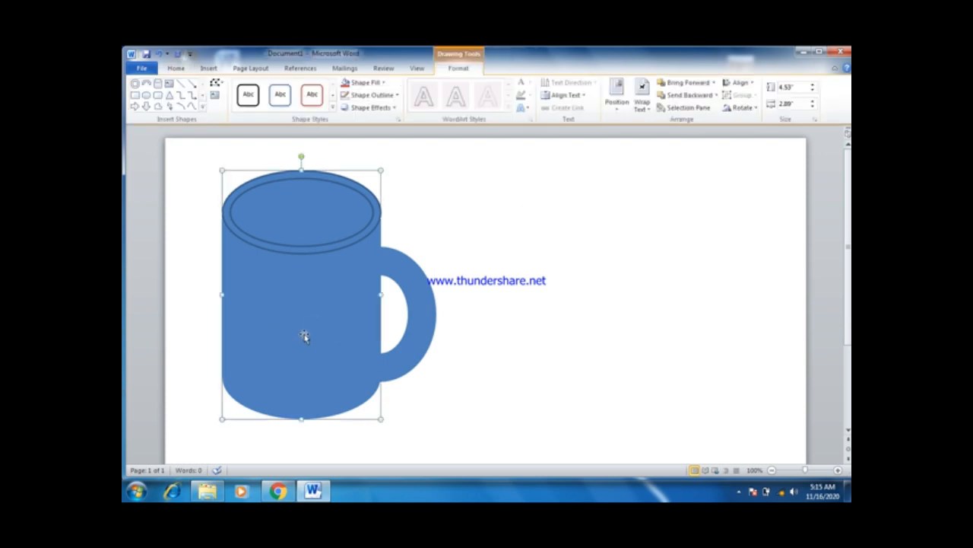
left_click(606, 274)
left_click(272, 321)
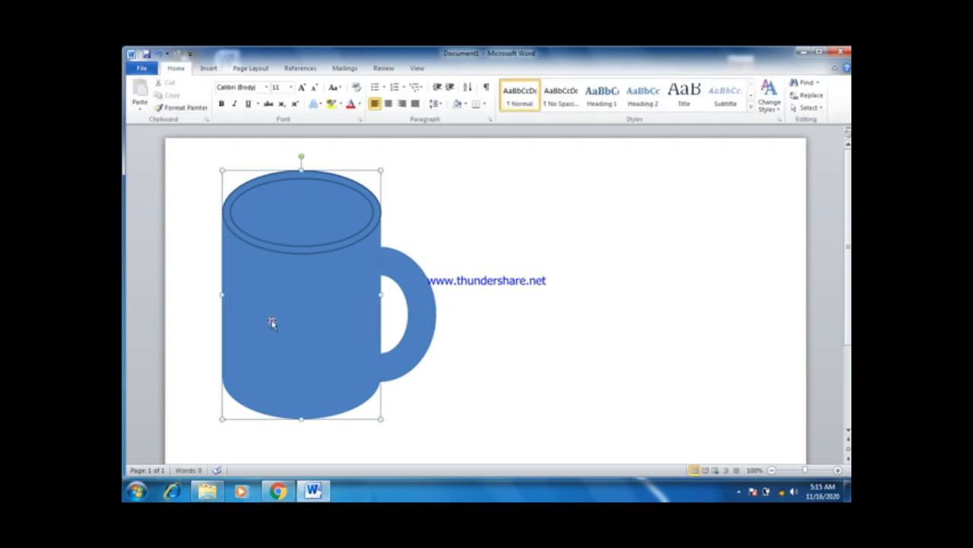
left_click(426, 315, "shift")
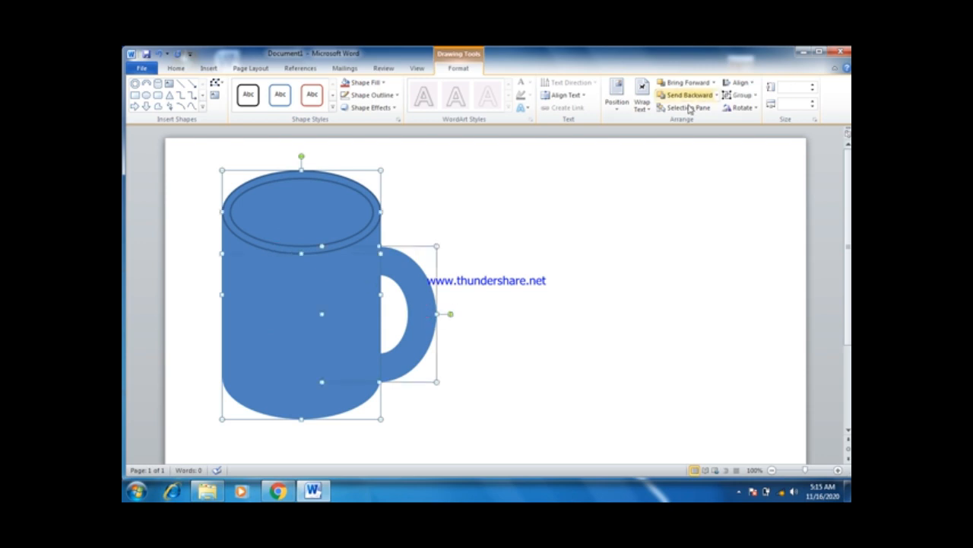
left_click(755, 96)
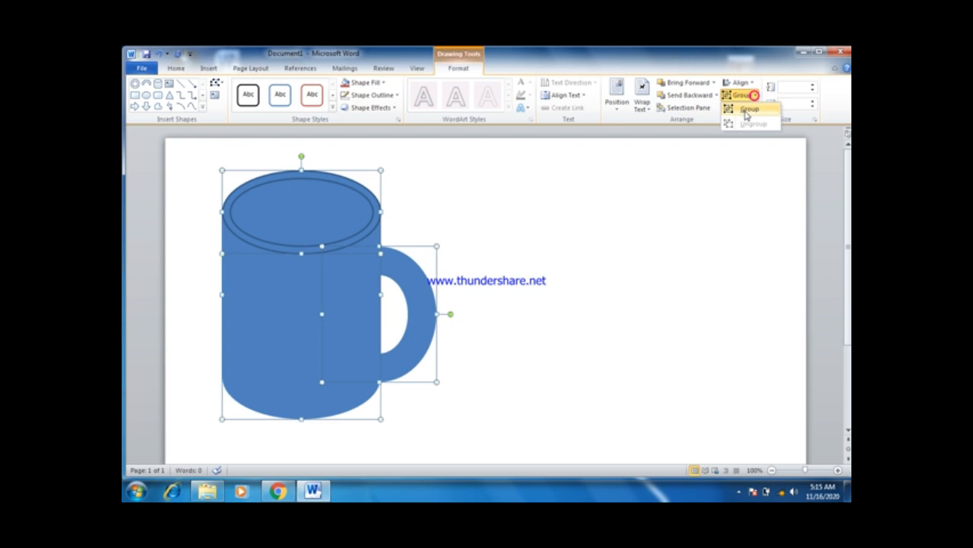
left_click(748, 111)
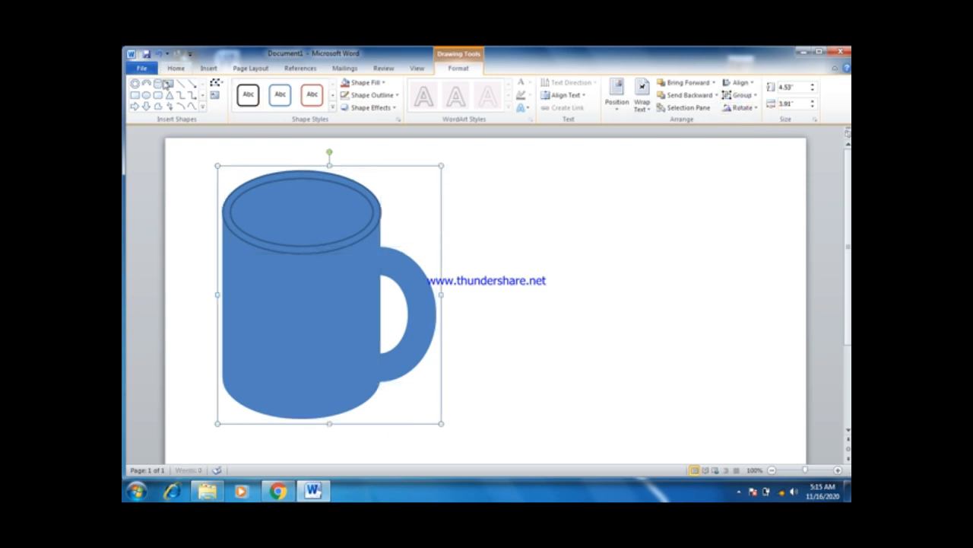
Step: Duplicate the grouped mug by copy and paste, and place the copy to the right of the original
left_click(175, 68)
left_click(169, 95)
left_click(142, 92)
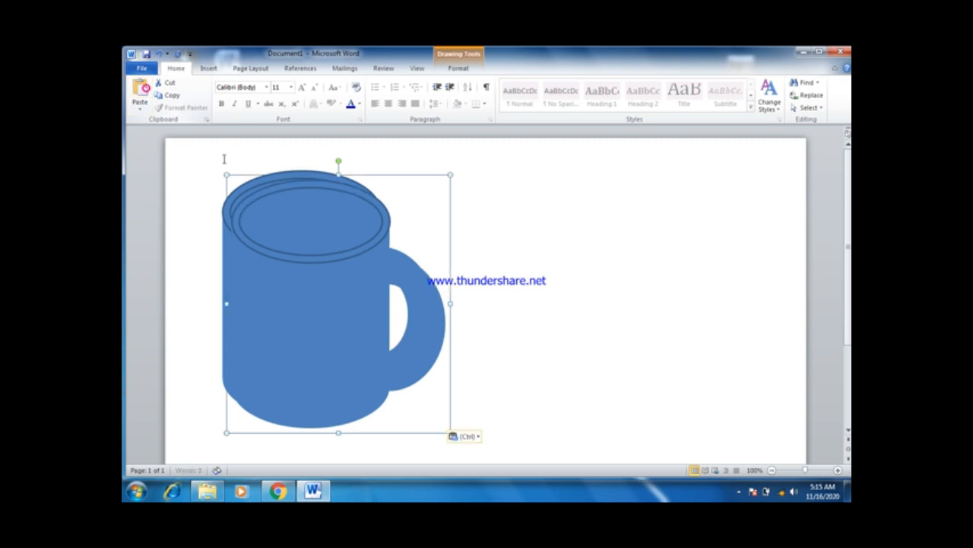
left_click_drag(311, 204, 542, 197)
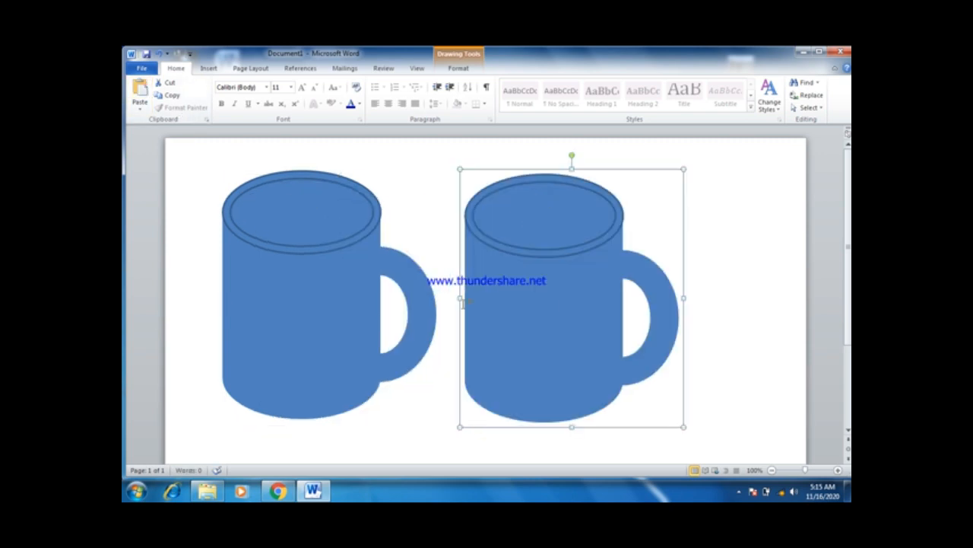
left_click(398, 183)
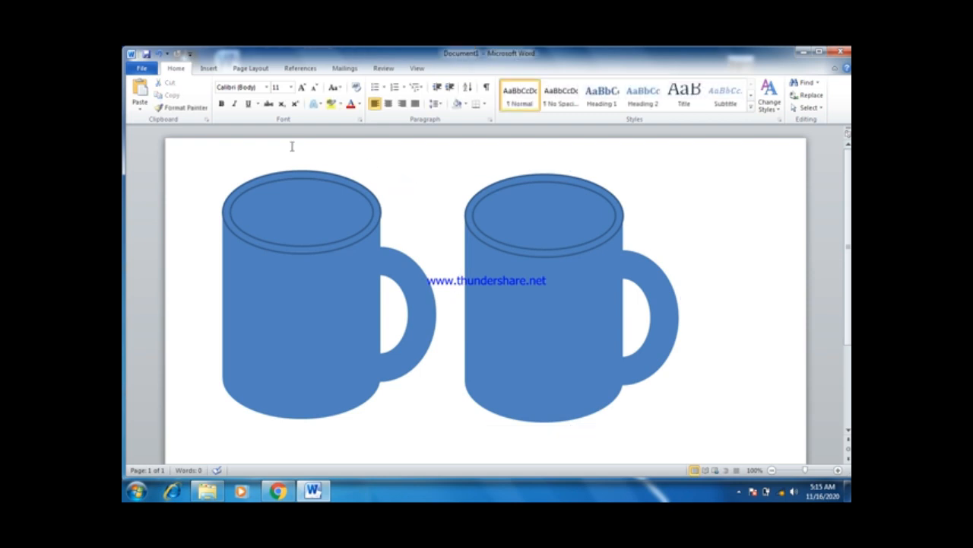
Step: Fill the left grouped mug with the picture IMG-20201109-WA0029 from the Desktop folder
left_click(308, 270)
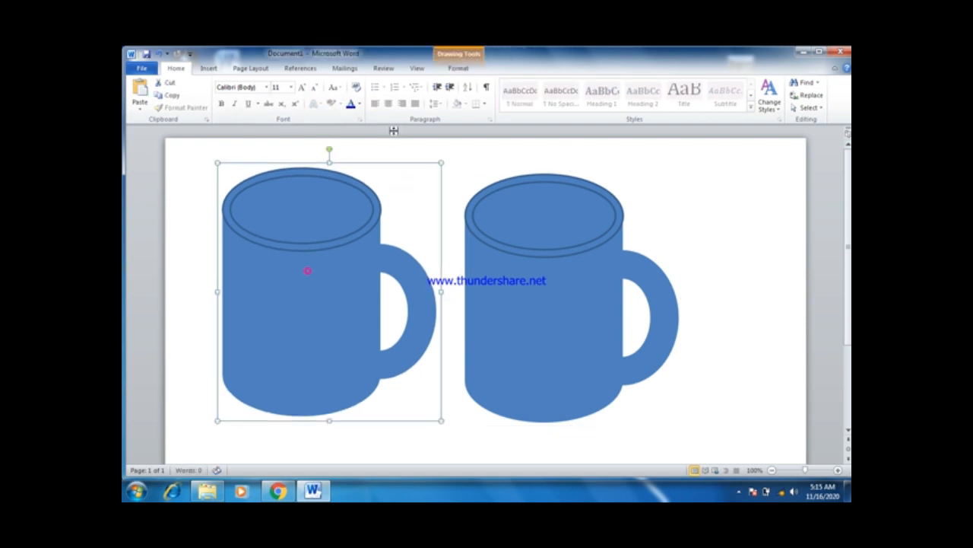
left_click(459, 68)
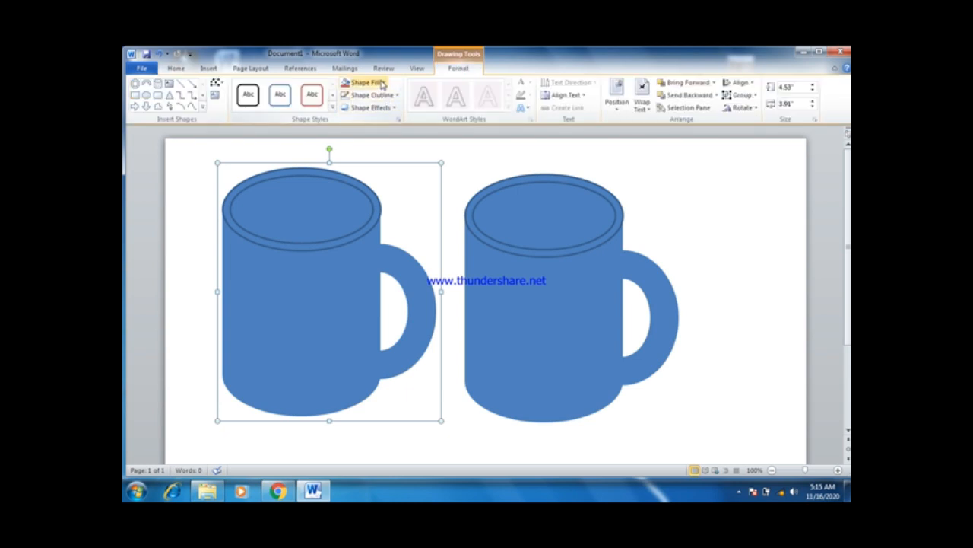
left_click(380, 81)
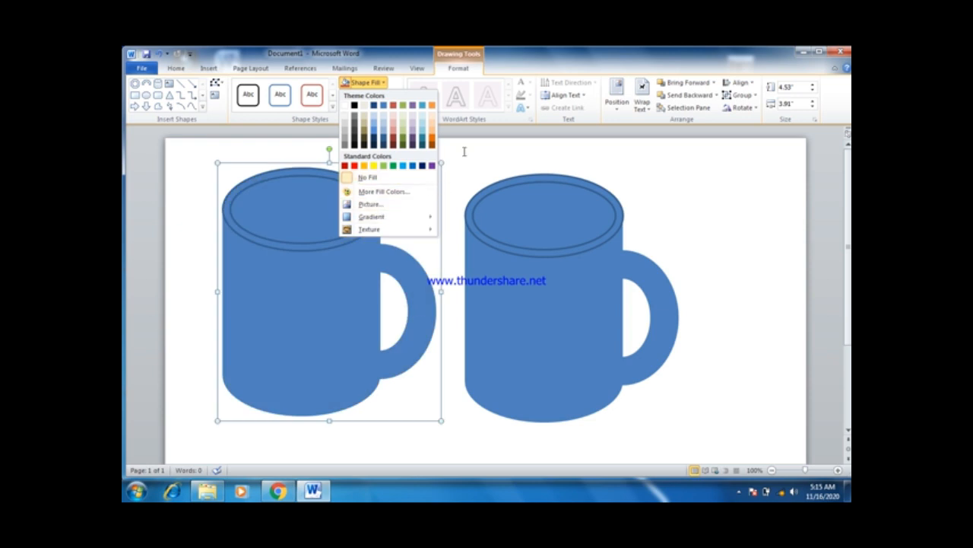
left_click(464, 151)
left_click(395, 98)
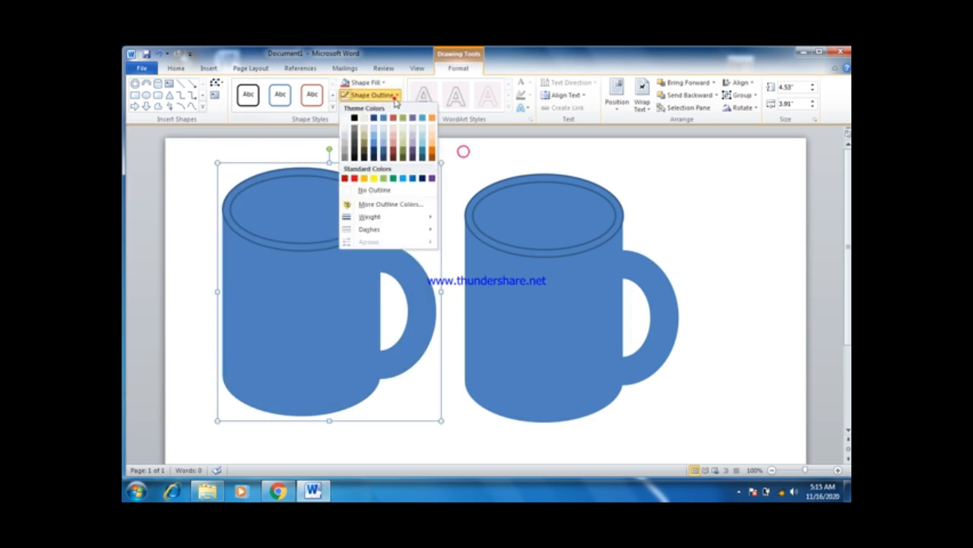
left_click(487, 148)
left_click(386, 83)
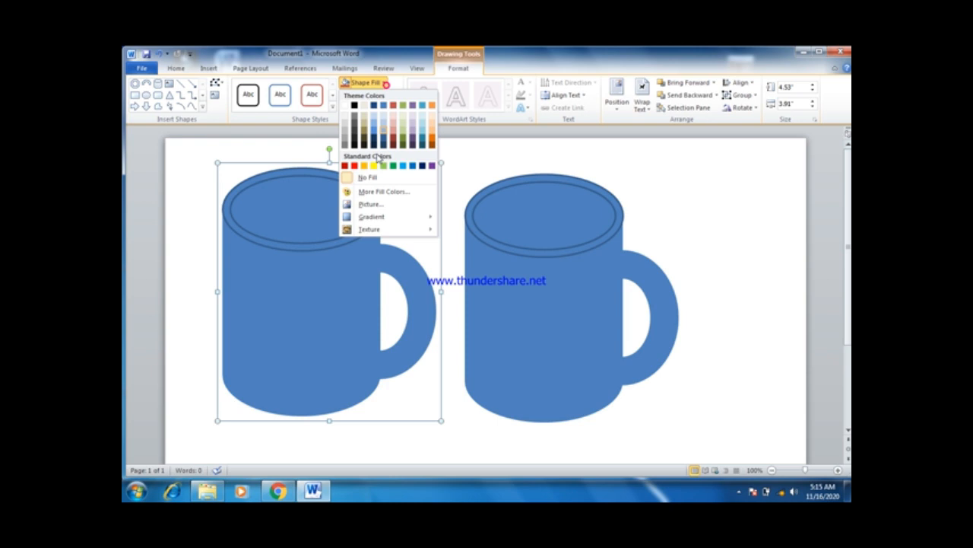
left_click(365, 206)
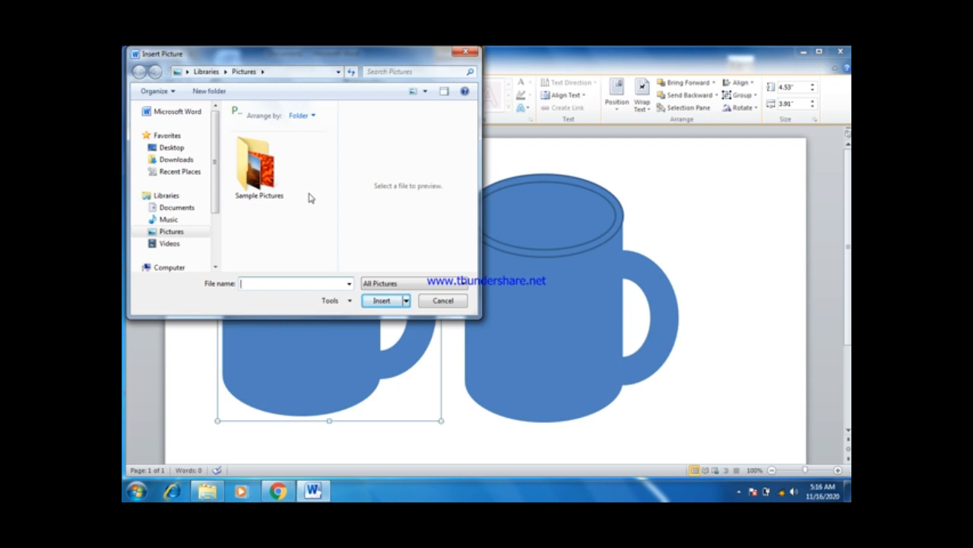
left_click(185, 150)
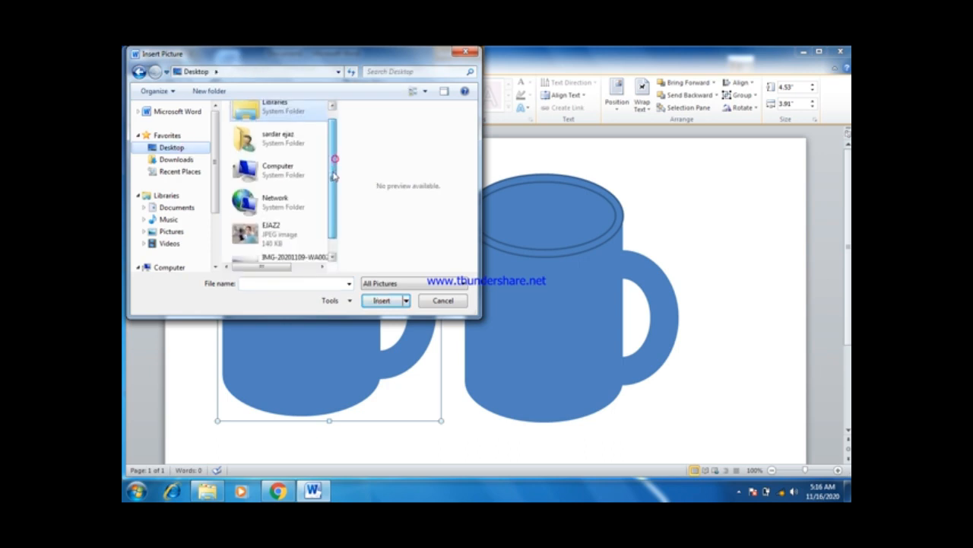
scroll(332, 159, "down", 1)
left_click(267, 242)
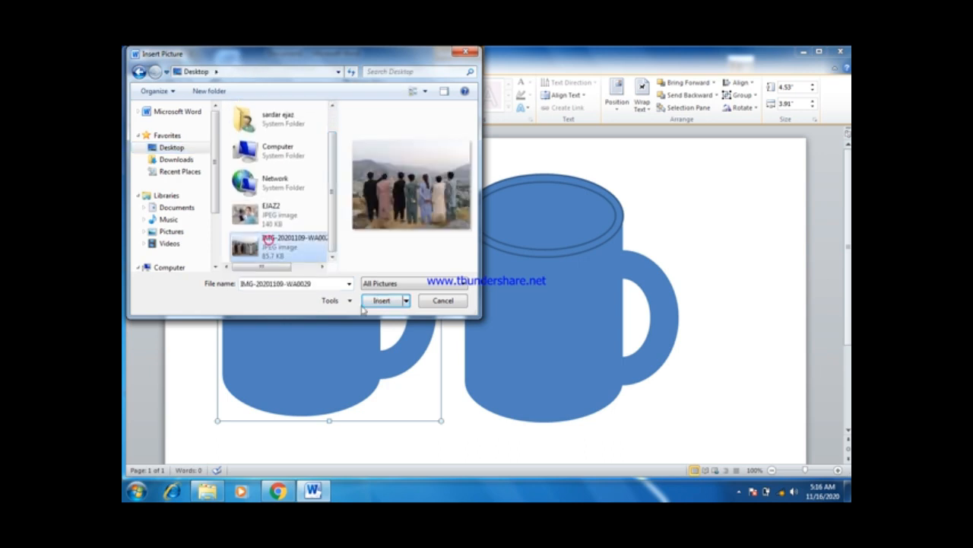
left_click(375, 302)
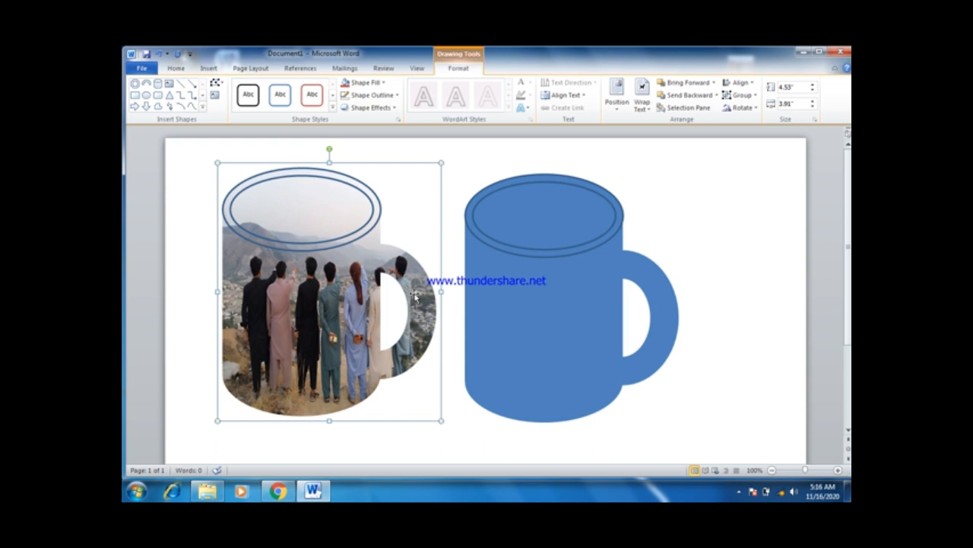
Step: Widen the left mug's body to about 3.26" and shift its handle outward to meet the new edge
left_click(327, 302)
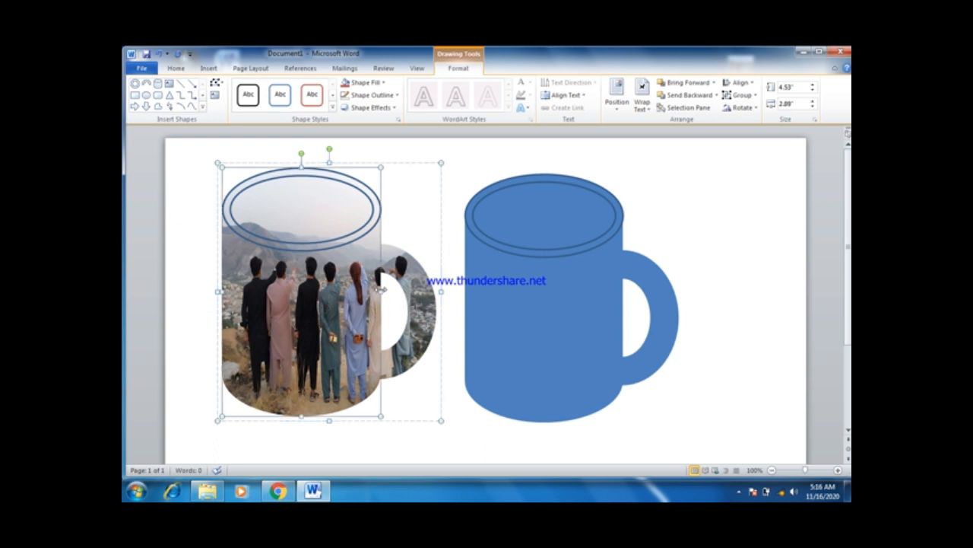
left_click_drag(380, 288, 437, 293)
left_click(419, 291)
left_click(539, 300)
left_click(304, 304)
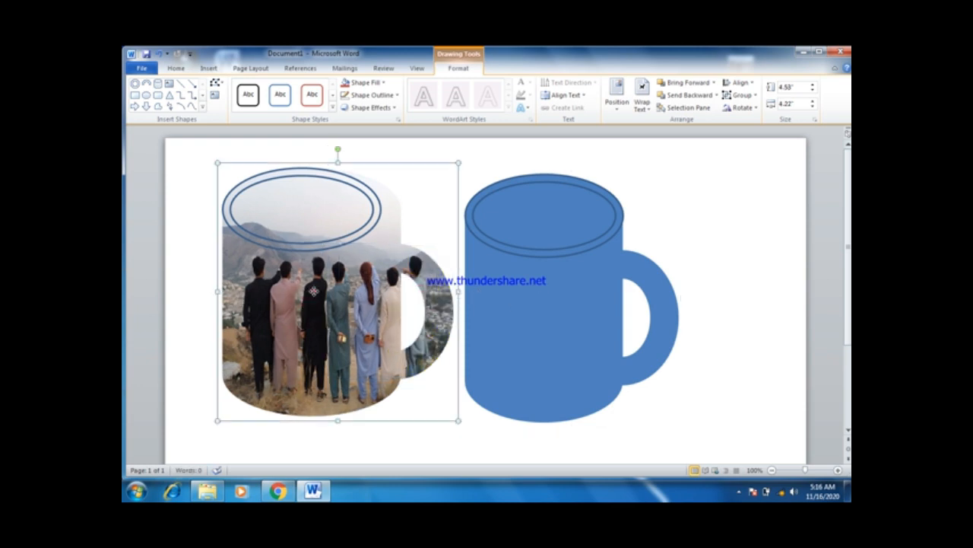
left_click(314, 291)
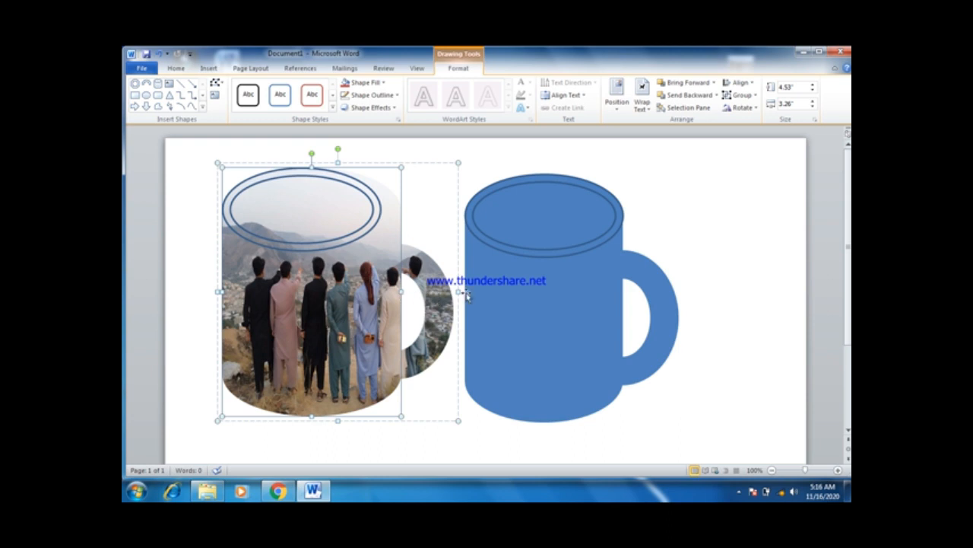
left_click(536, 299)
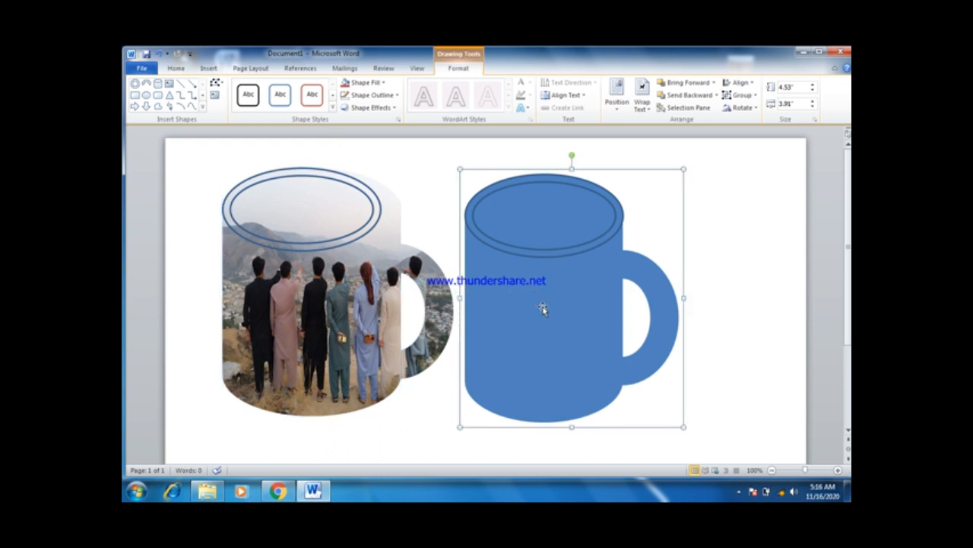
Step: Cut the rim ring out of the left mug, leaving its body and handle in place
left_click(303, 250)
left_click(304, 251)
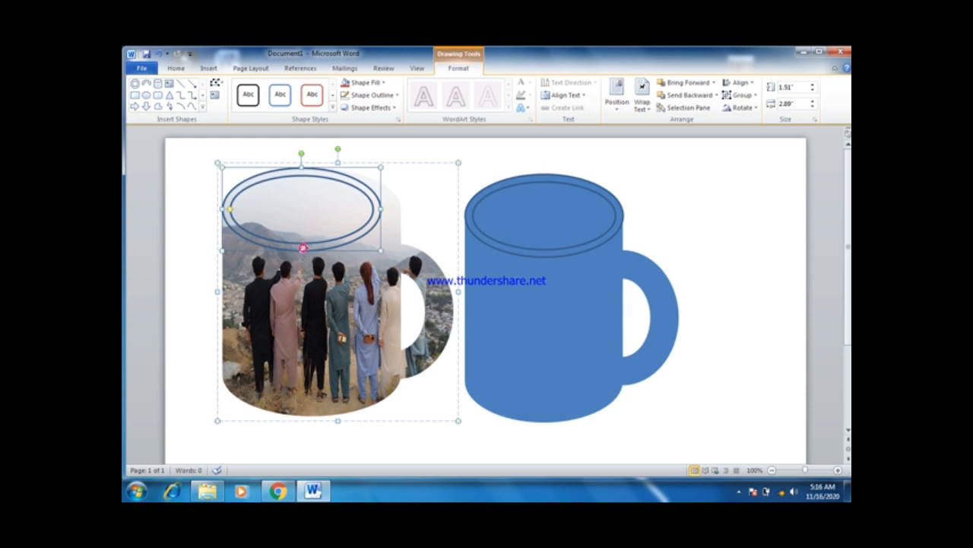
right_click(303, 248)
left_click(321, 257)
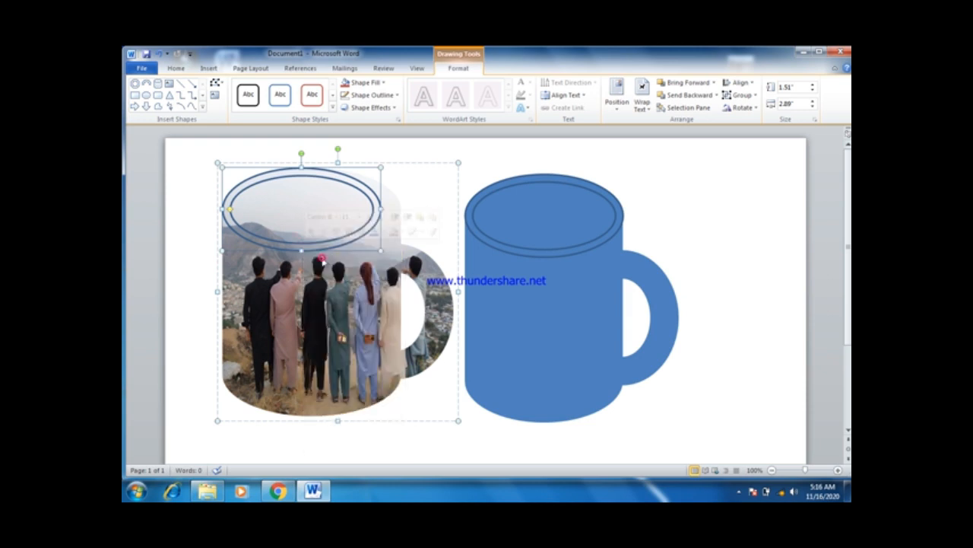
Step: Fill the right grouped mug with the group selfie picture from the Desktop folder, and deselect it
left_click(546, 339)
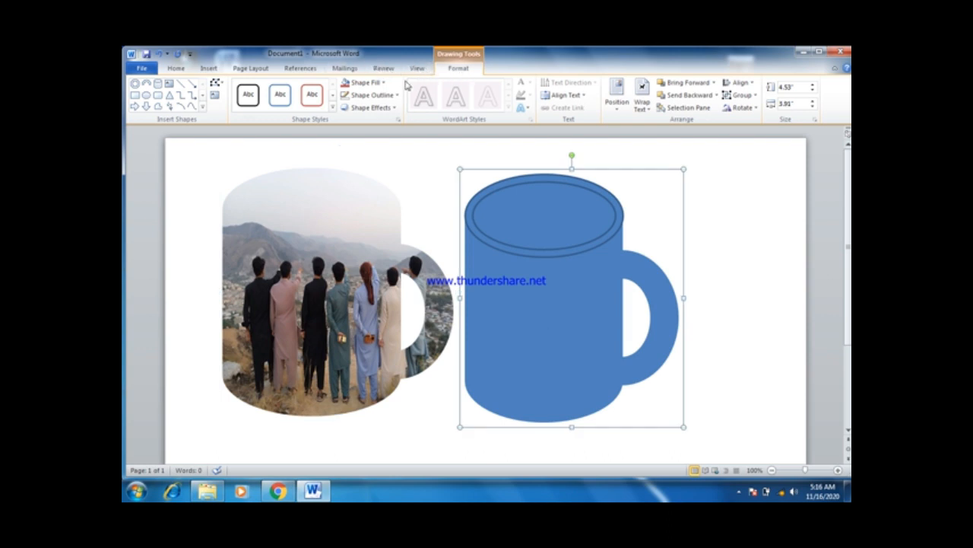
left_click(383, 82)
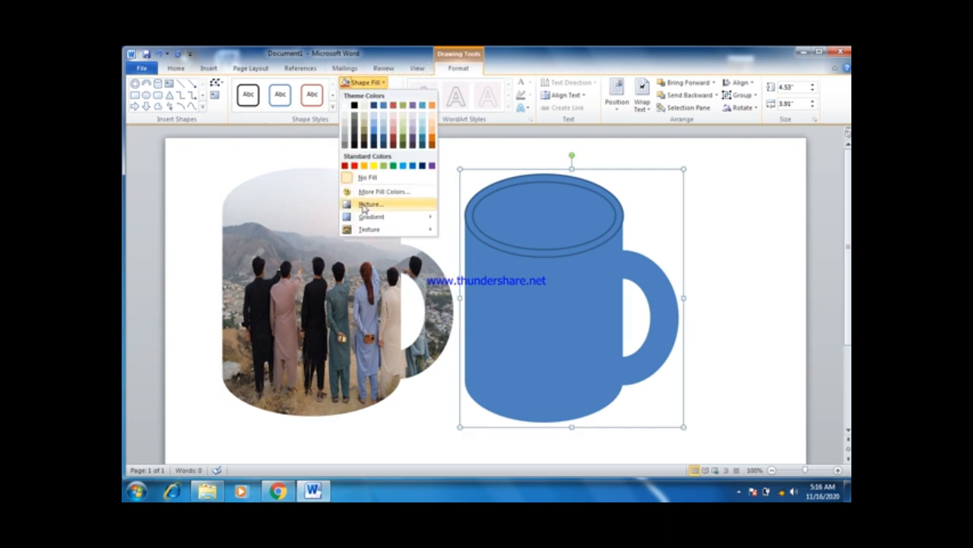
left_click(369, 204)
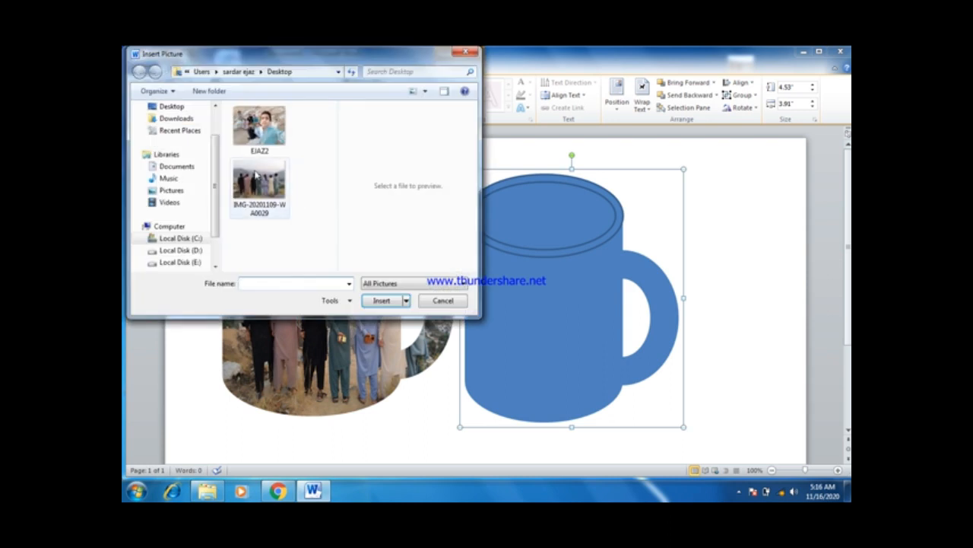
left_click(259, 128)
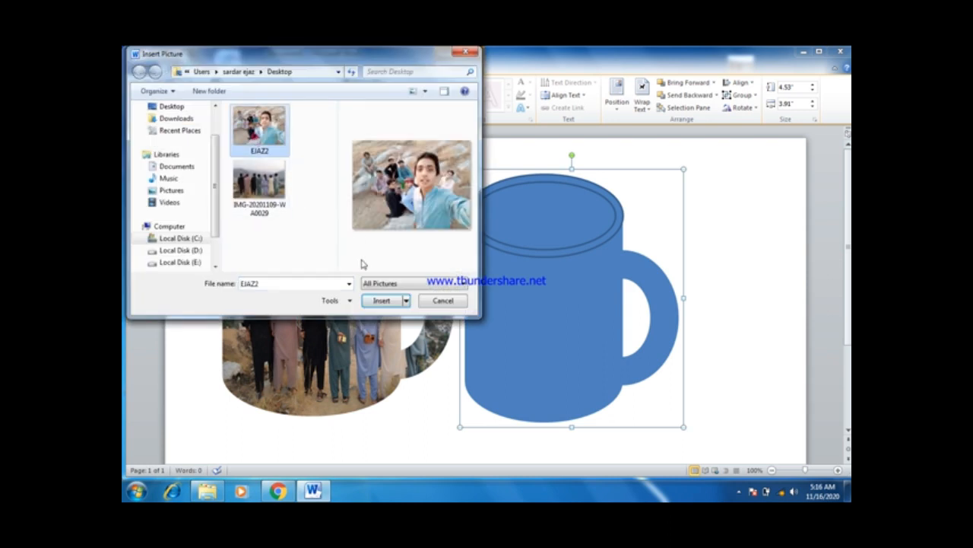
left_click(382, 301)
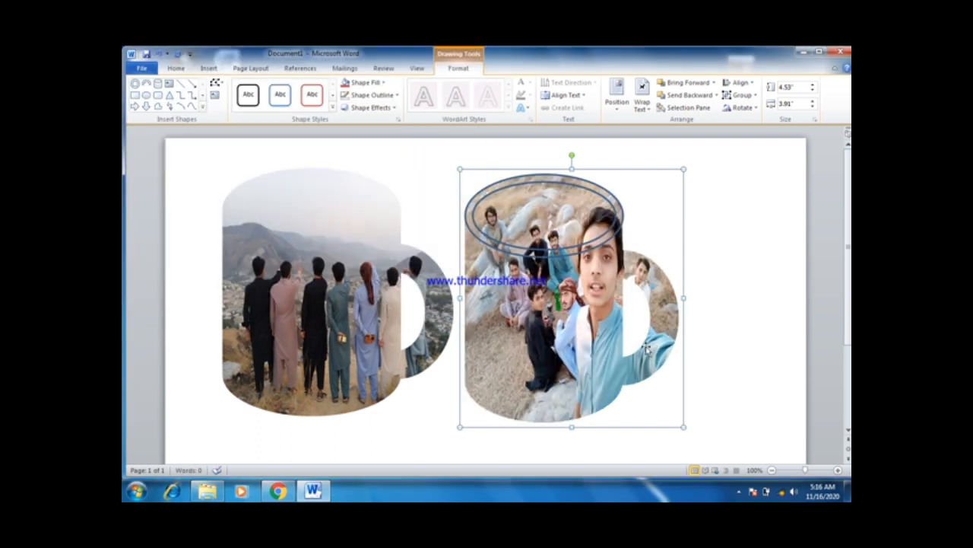
left_click(726, 207)
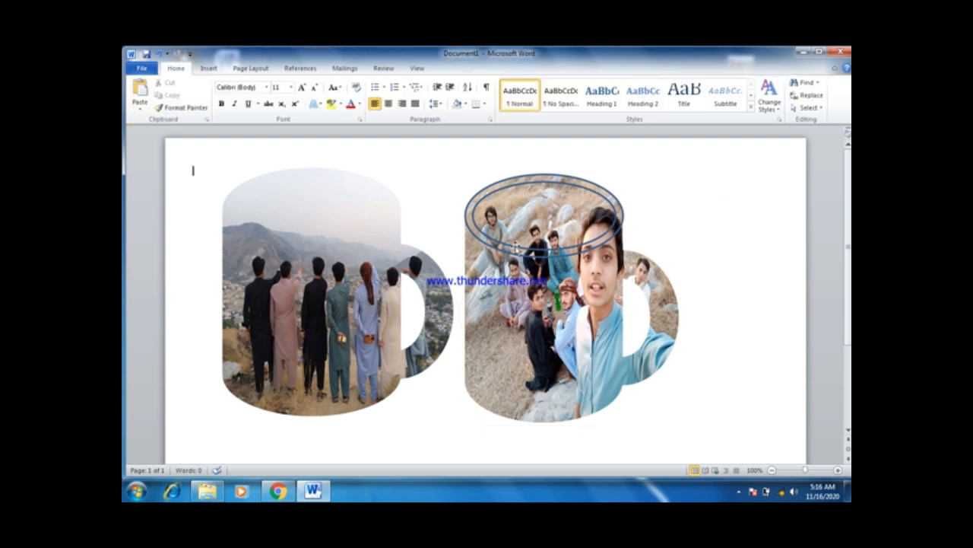
right_click(517, 254)
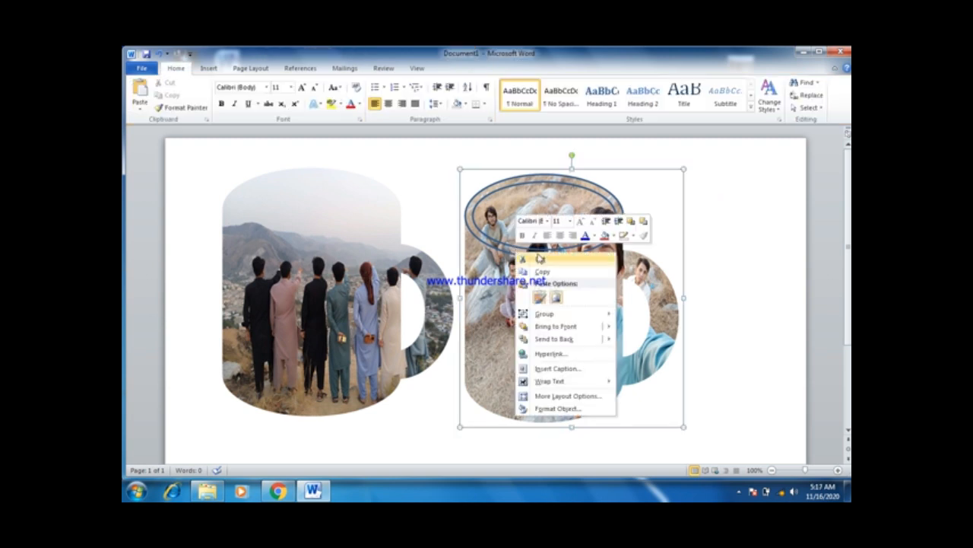
left_click(537, 260)
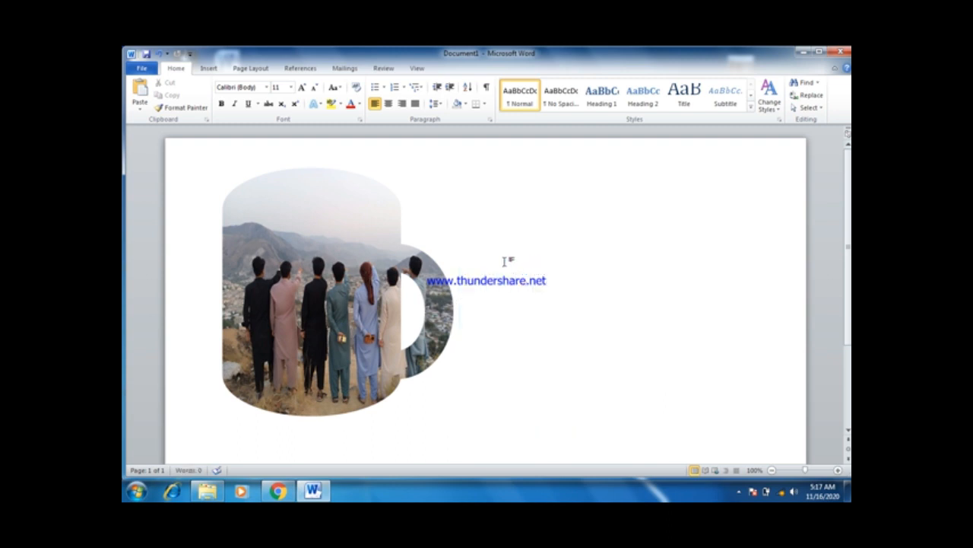
Step: Select only the rim ring inside the right mug's group and cut it out
left_click(525, 251)
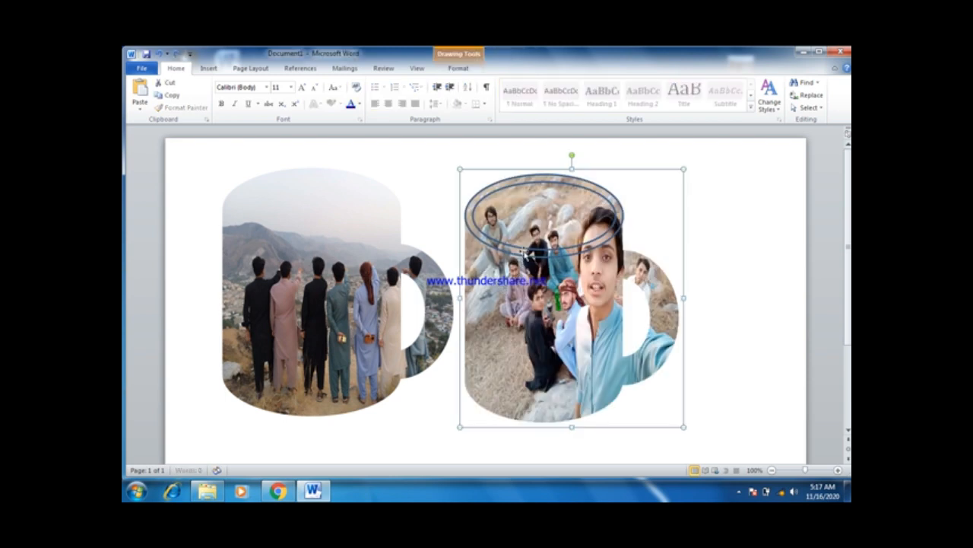
right_click(530, 255)
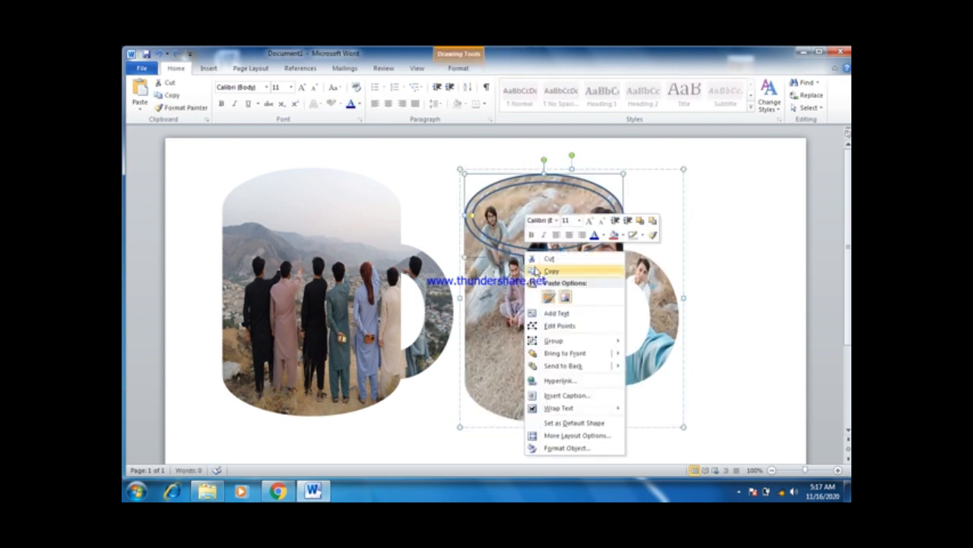
left_click(536, 258)
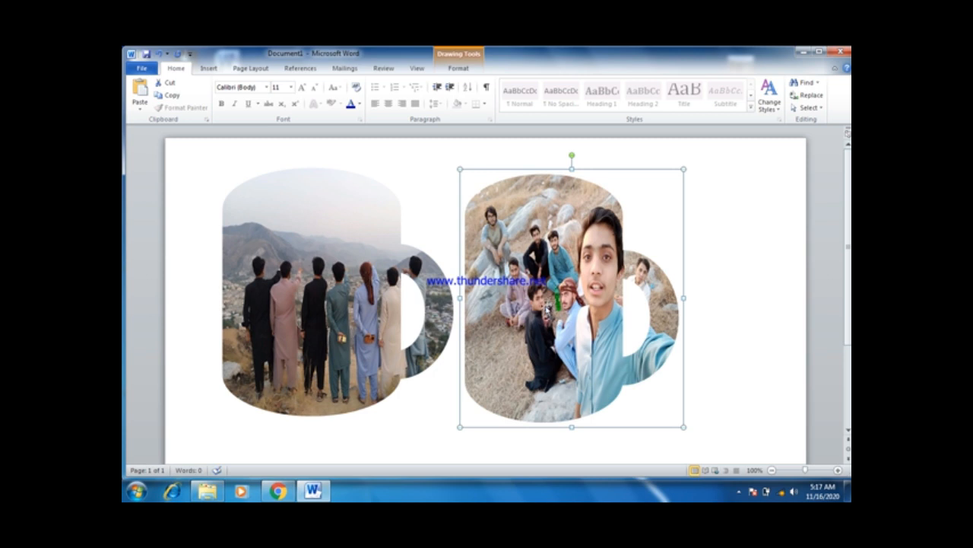
Step: Duplicate the selfie-filled right mug by copy and paste
scroll(544, 307, "down", 2)
scroll(542, 305, "up", 2)
left_click(168, 94)
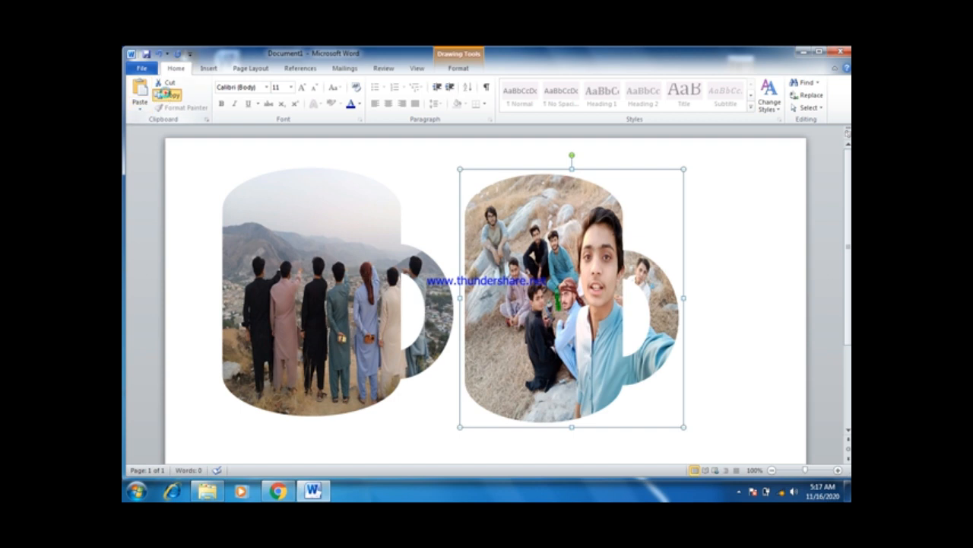
left_click(139, 103)
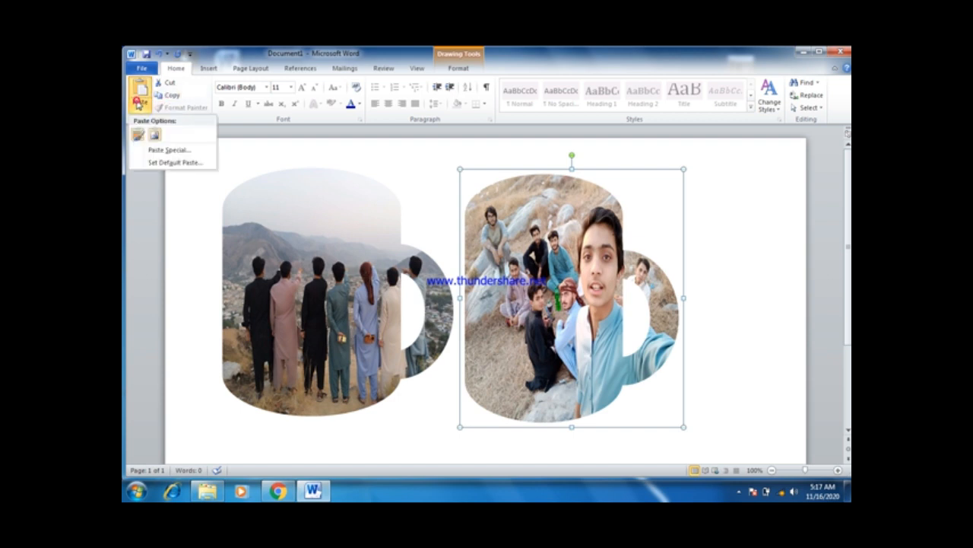
left_click(139, 86)
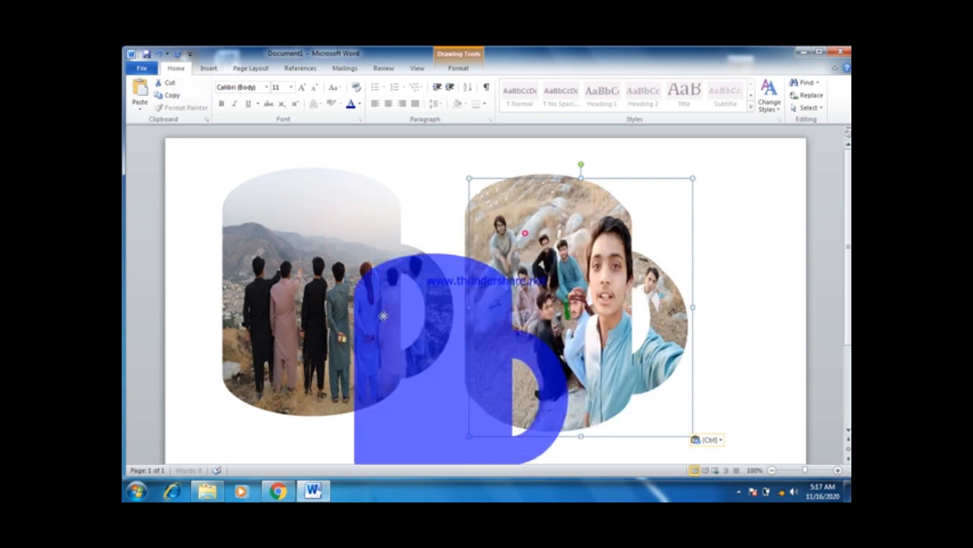
Step: Move the pasted mug down the page so it sits centred below the two upper mugs without overlapping them
left_click_drag(525, 233, 384, 316)
scroll(384, 315, "down", 2)
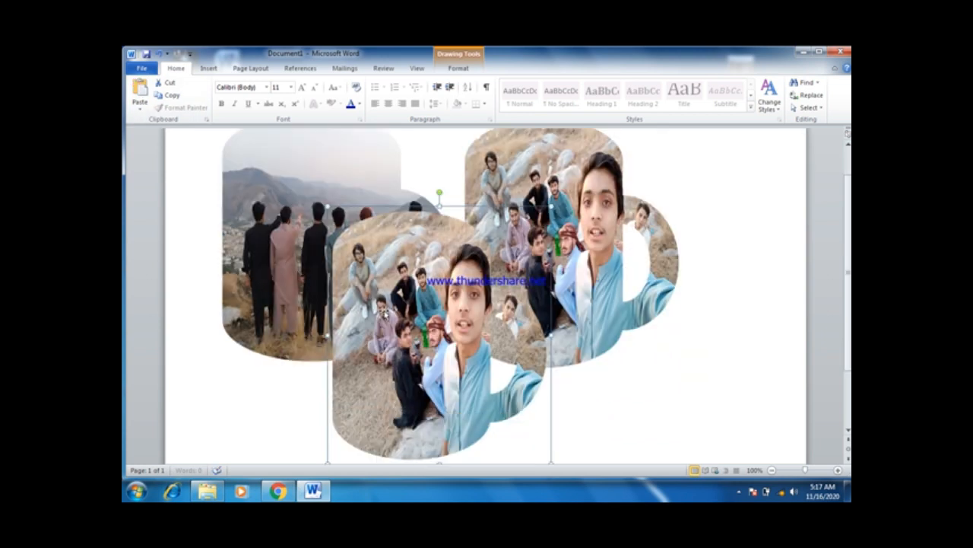
left_click_drag(414, 232, 411, 362)
scroll(411, 363, "down", 1)
left_click_drag(399, 311, 402, 345)
scroll(401, 344, "up", 5)
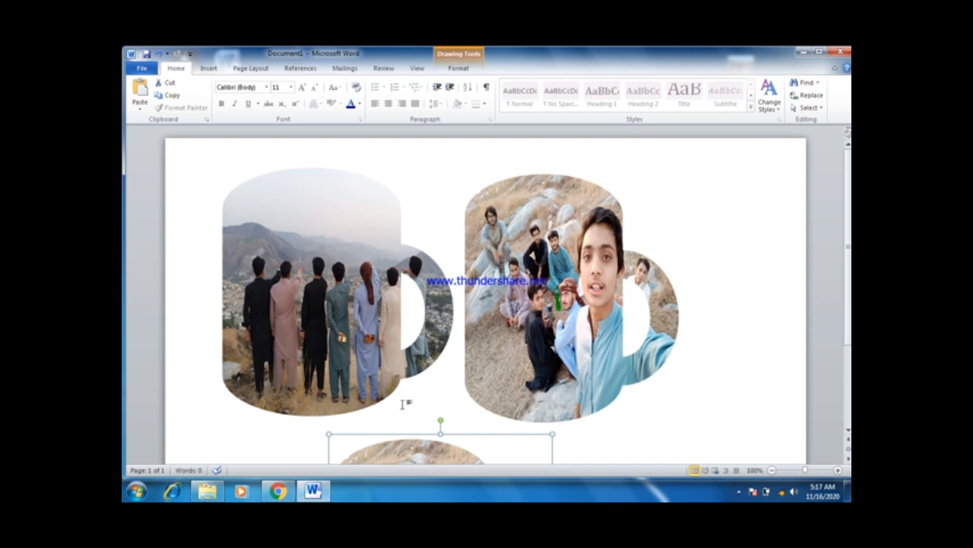
left_click_drag(439, 443, 437, 459)
scroll(439, 432, "up", 1)
left_click(536, 280)
left_click(331, 278)
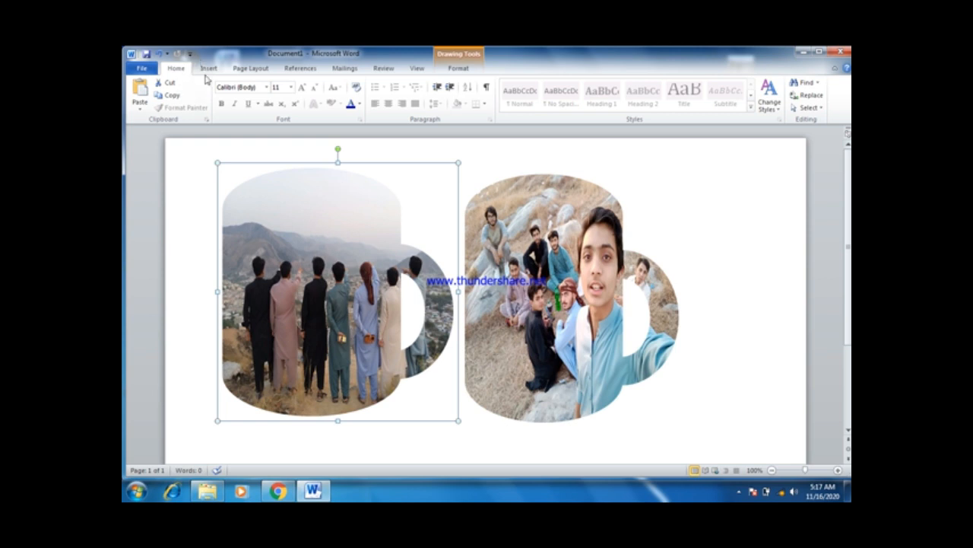
left_click(760, 275)
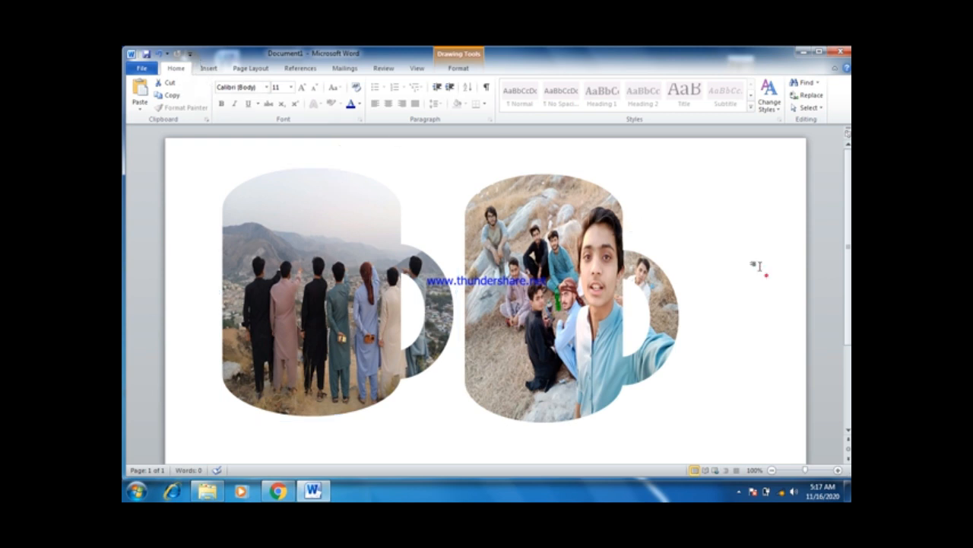
scroll(744, 278, "down", 2)
scroll(744, 278, "up", 4)
scroll(742, 279, "down", 4)
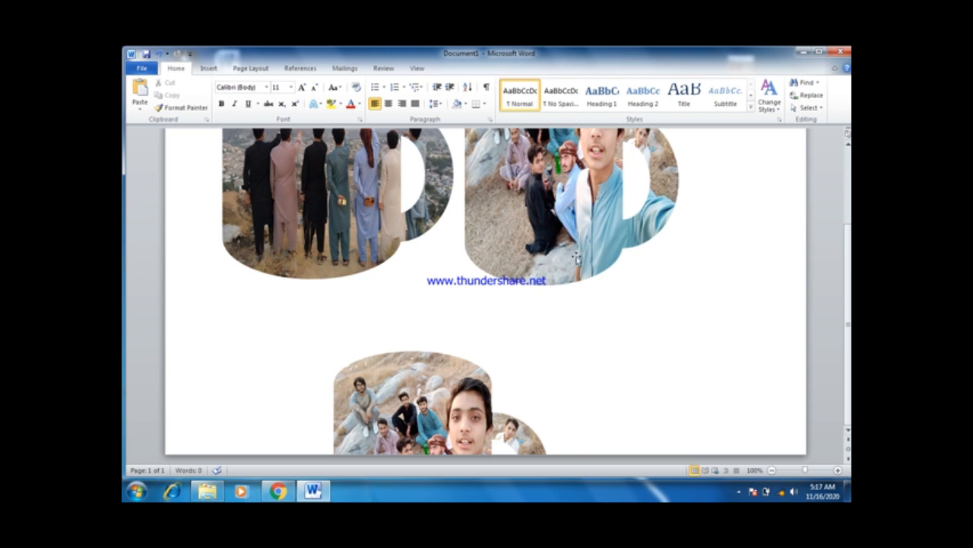
scroll(736, 282, "up", 3)
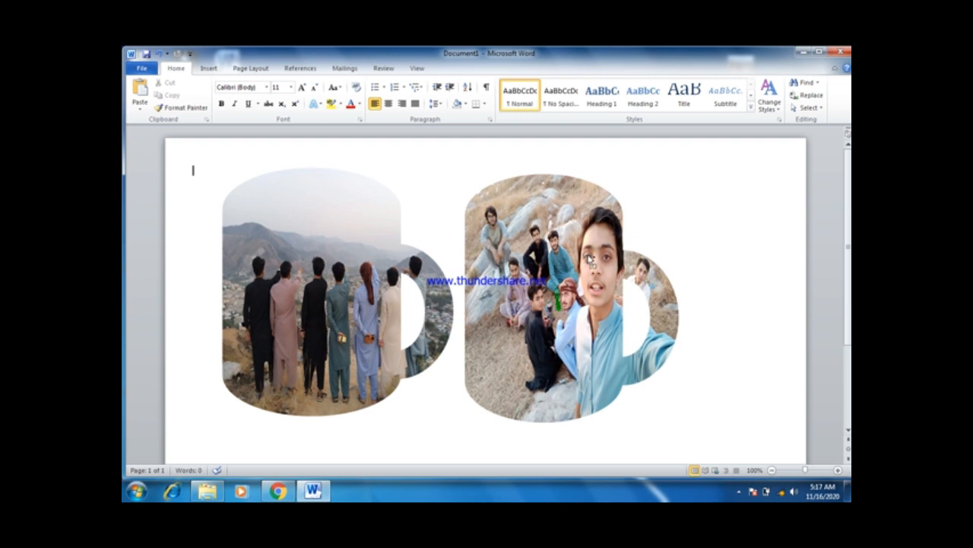
Step: Insert an empty field at the start of the page and enter "plz subscribe my channel nad like vedio" between its braces
key("ctrl+F9")
type("plz suns")
key("BackSpace")
key("BackSpace")
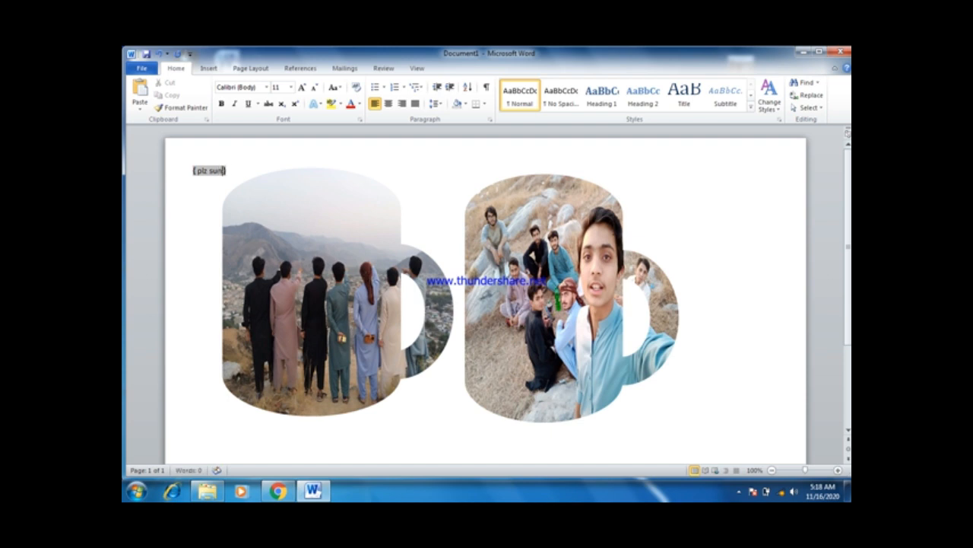
type("bscribe my vc")
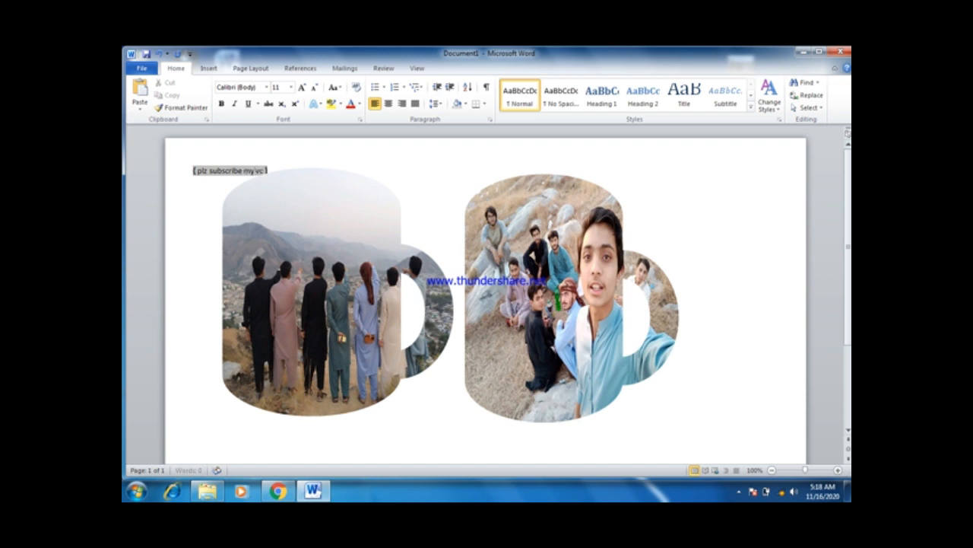
key("BackSpace")
key("BackSpace")
type("chann")
type("e")
type("sh")
Step: Move the left mug down the page and slightly left so it no longer covers the text line
left_click(322, 265)
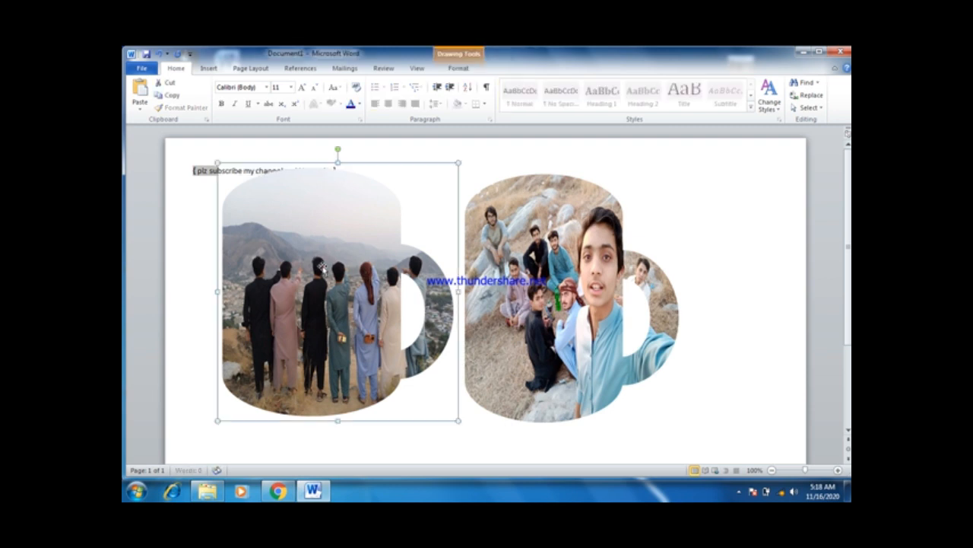
left_click_drag(349, 178, 324, 241)
Step: Apply the black gradient text effect from the gallery's last row to the whole "plz subscribe my channel nad like vedio" line
left_click(345, 168)
mouse_move(345, 168)
left_mouse_down()
mouse_move(256, 152)
mouse_move(210, 162)
left_mouse_up()
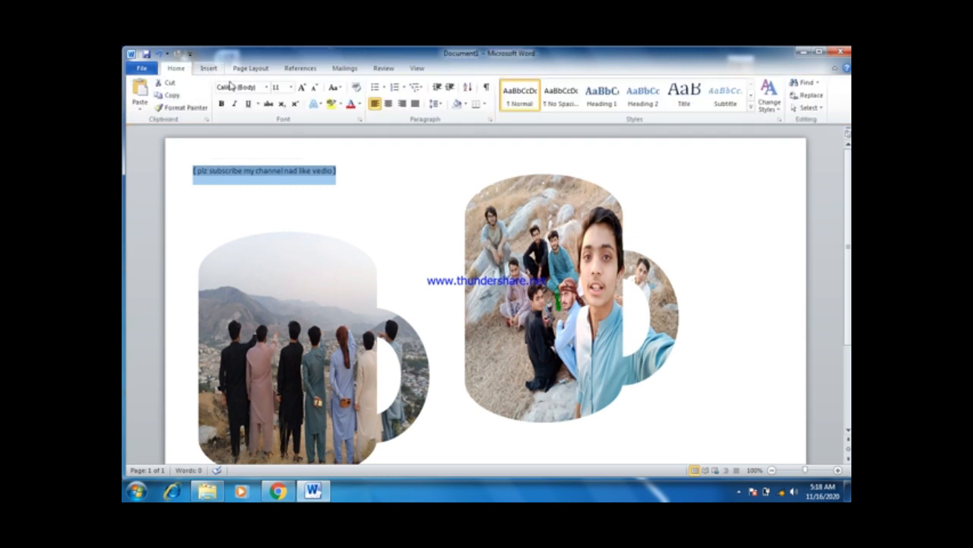
left_click(319, 107)
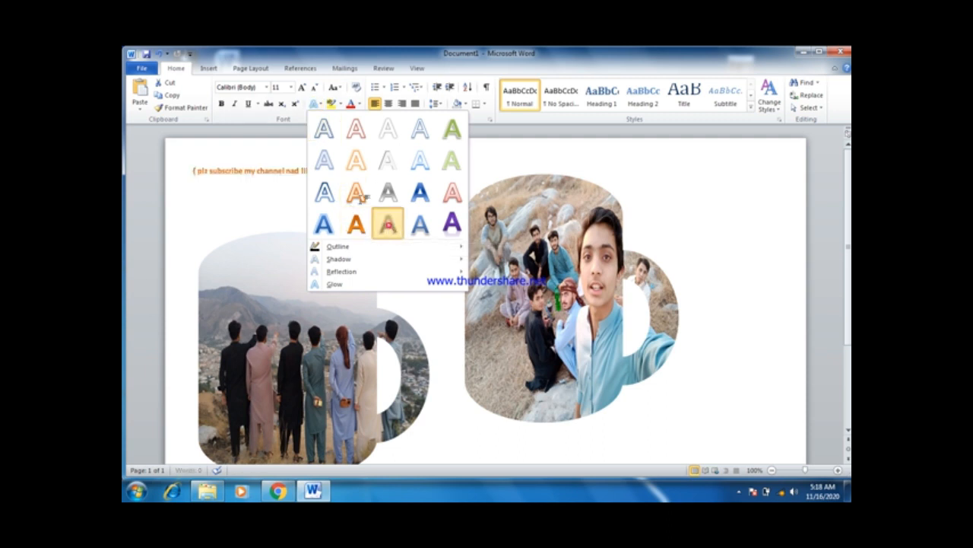
left_click(387, 225)
Step: Enlarge the text line above the mugs to 24 pt
left_click(305, 89)
left_click(305, 89)
left_click(305, 88)
left_click(305, 89)
left_click(305, 88)
left_click(305, 88)
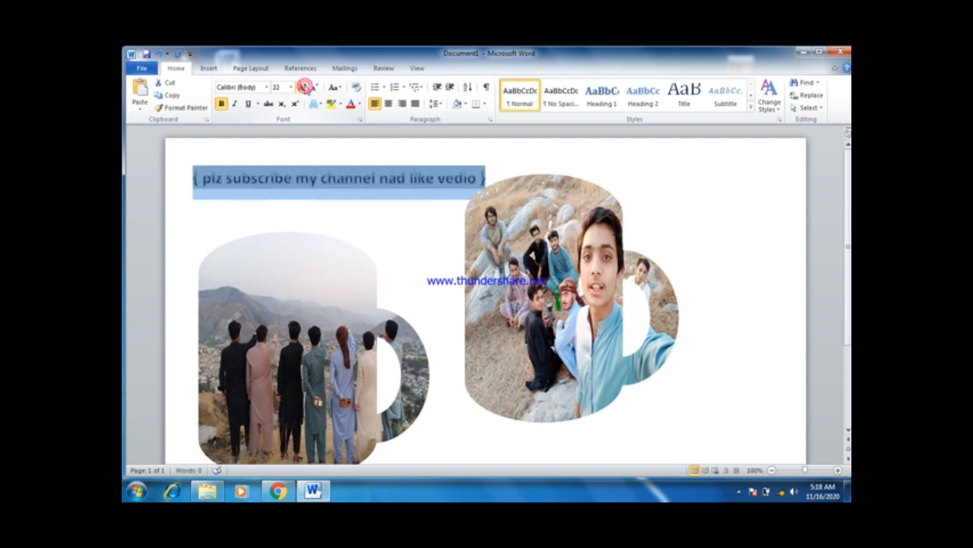
left_click(305, 88)
Step: Move the right selfie mug down so it clears the text line and sits roughly level with the left mug
double_click(549, 251)
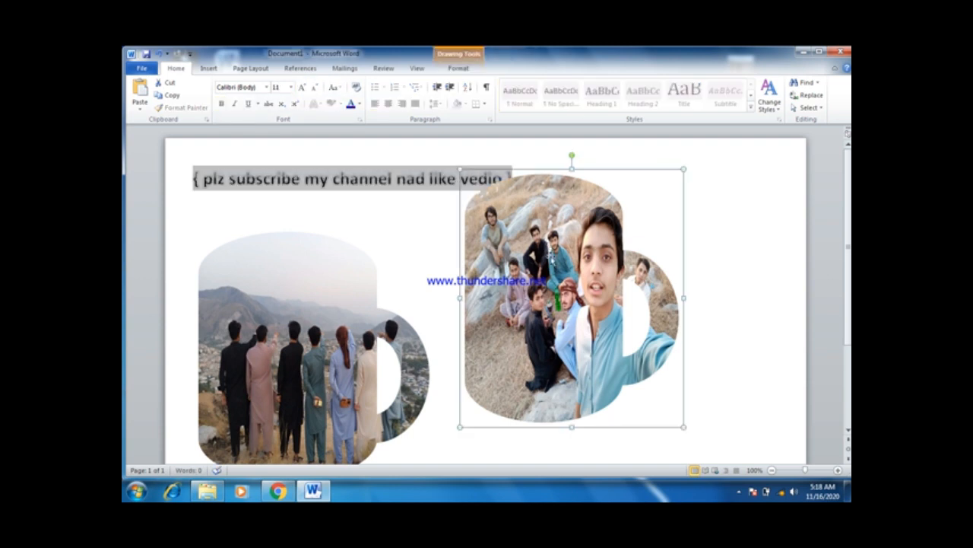
left_click_drag(532, 281, 538, 343)
scroll(487, 297, "down", 1)
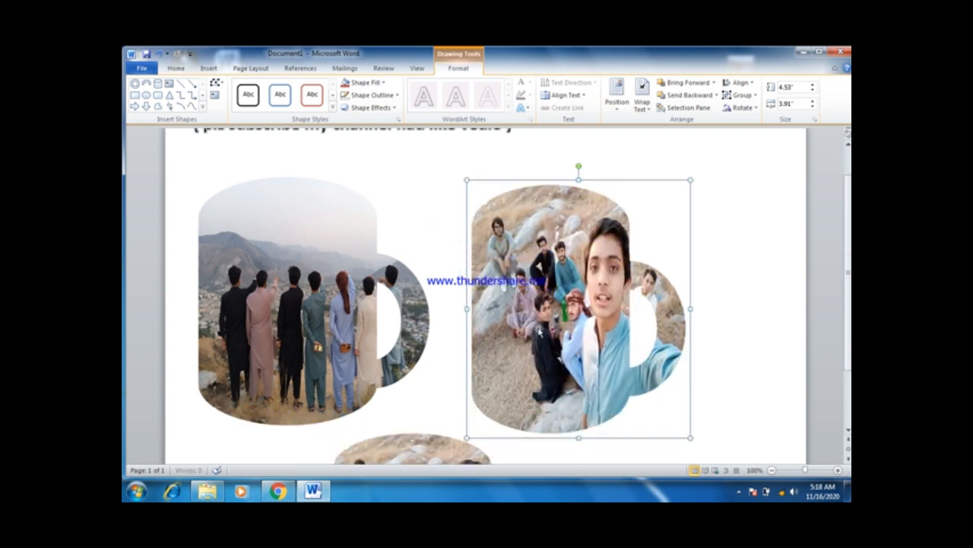
scroll(487, 297, "up", 1)
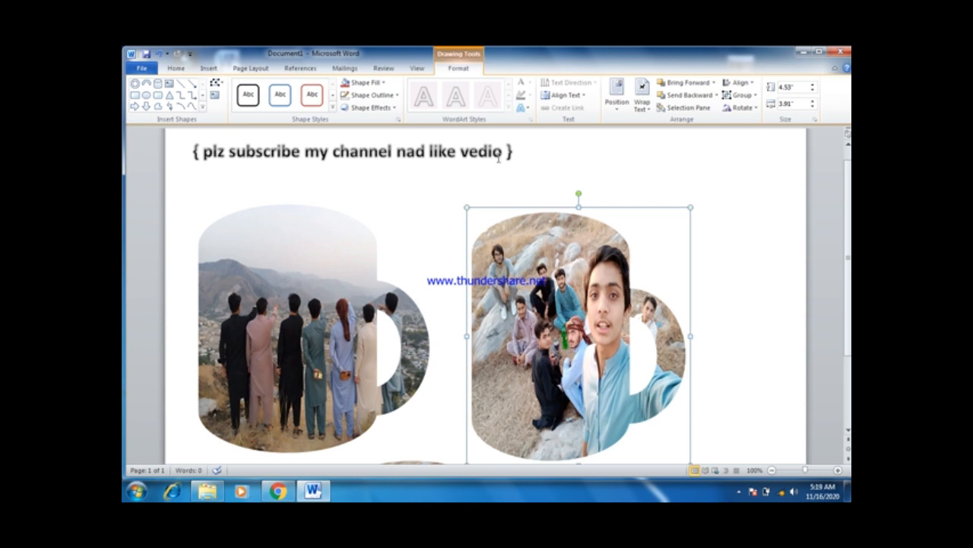
scroll(508, 235, "up", 1)
Step: Highlight the whole text line above the mugs in dark green
triple_click(515, 179)
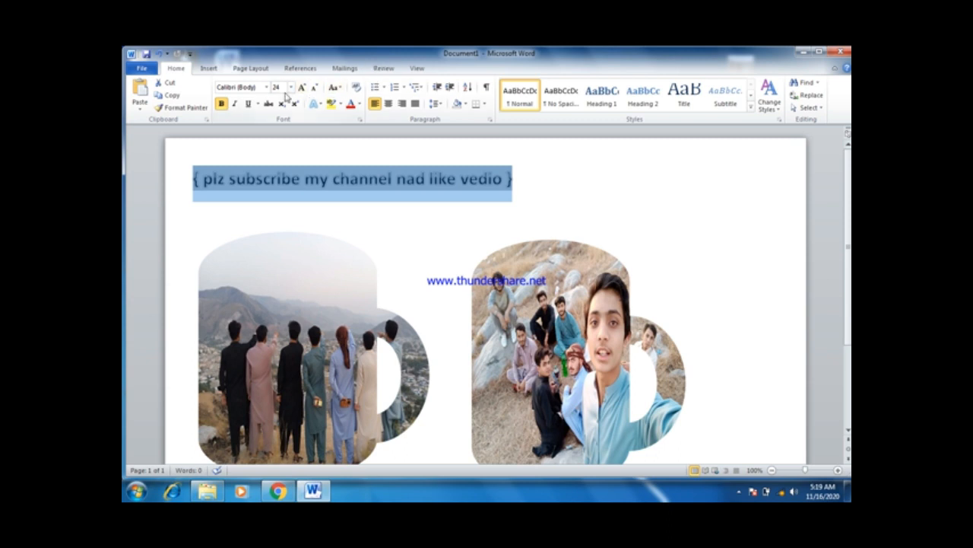
left_click(322, 106)
left_click(321, 105)
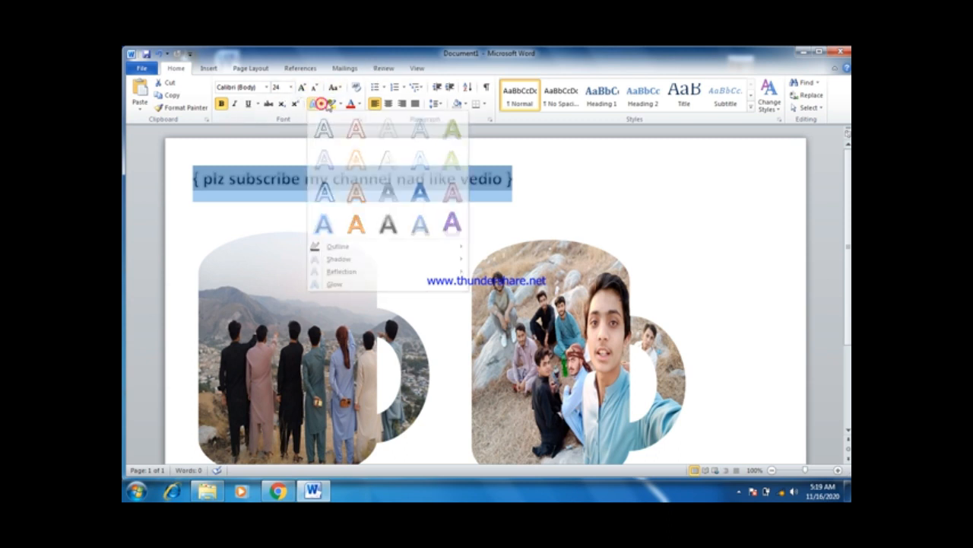
left_click(341, 104)
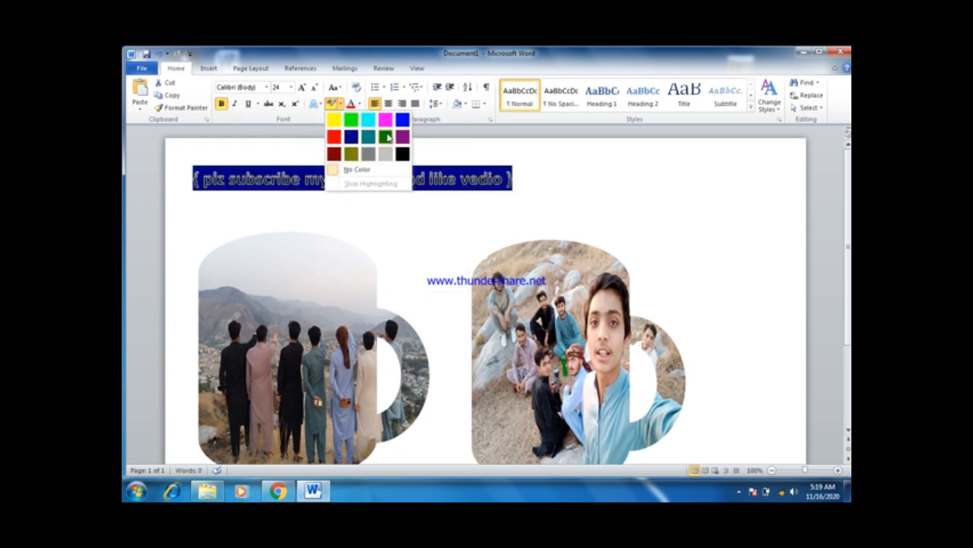
left_click(387, 137)
Step: Open the font colour choices for the highlighted text line
left_click(359, 104)
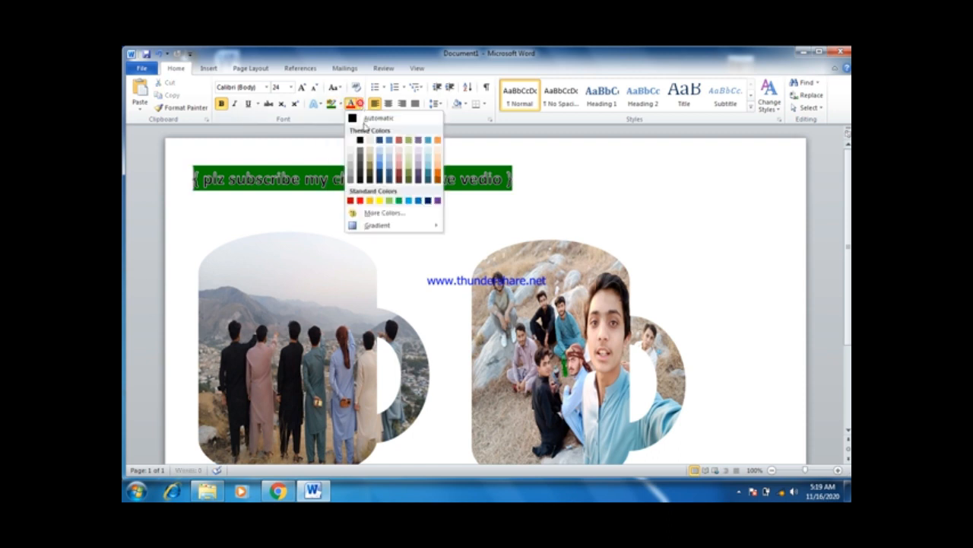